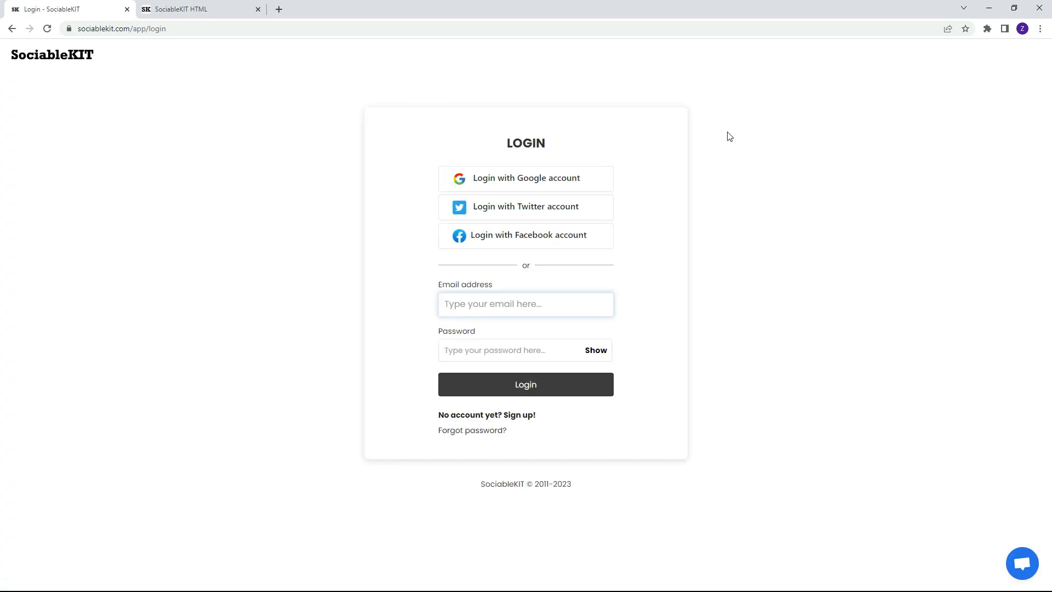
Log in to SociableKIT with the account's email address and password.
{"action": "left_click", "coordinate": [484, 309]}
{"action": "left_click", "coordinate": [503, 344]}
{"action": "type", "text": "**"}
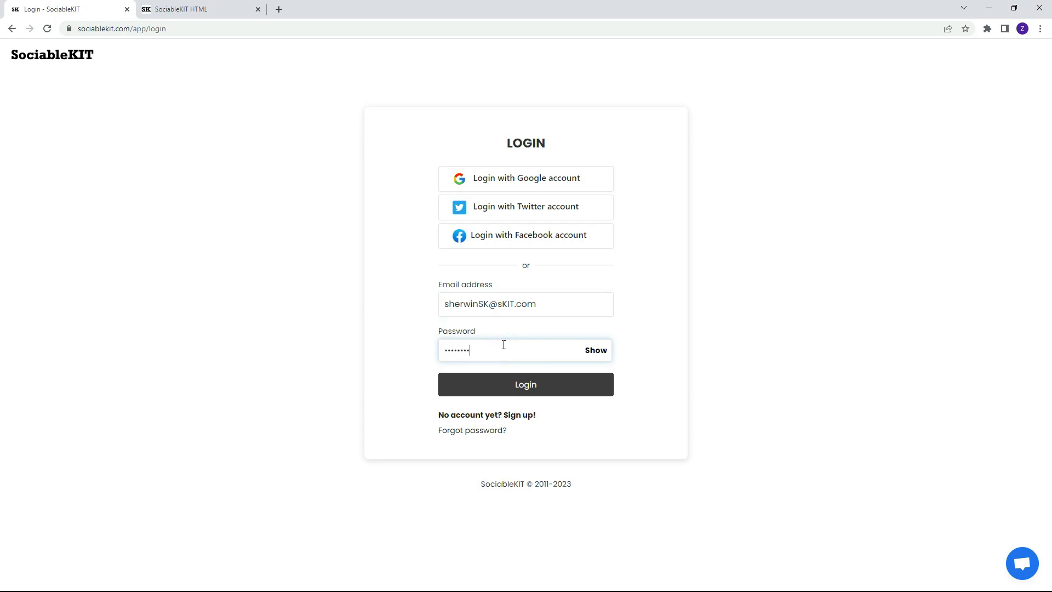
{"action": "left_click", "coordinate": [522, 381]}
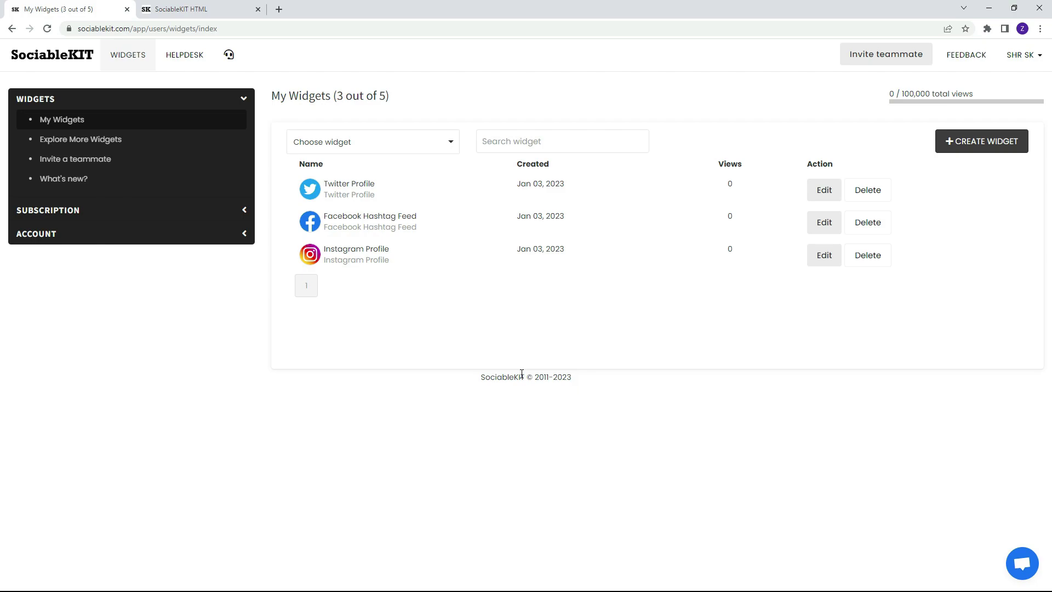
Create a Social Media Aggregator widget combining Instagram Profile, Facebook Hashtag Feed and Twitter Profile.
{"action": "left_click", "coordinate": [979, 143]}
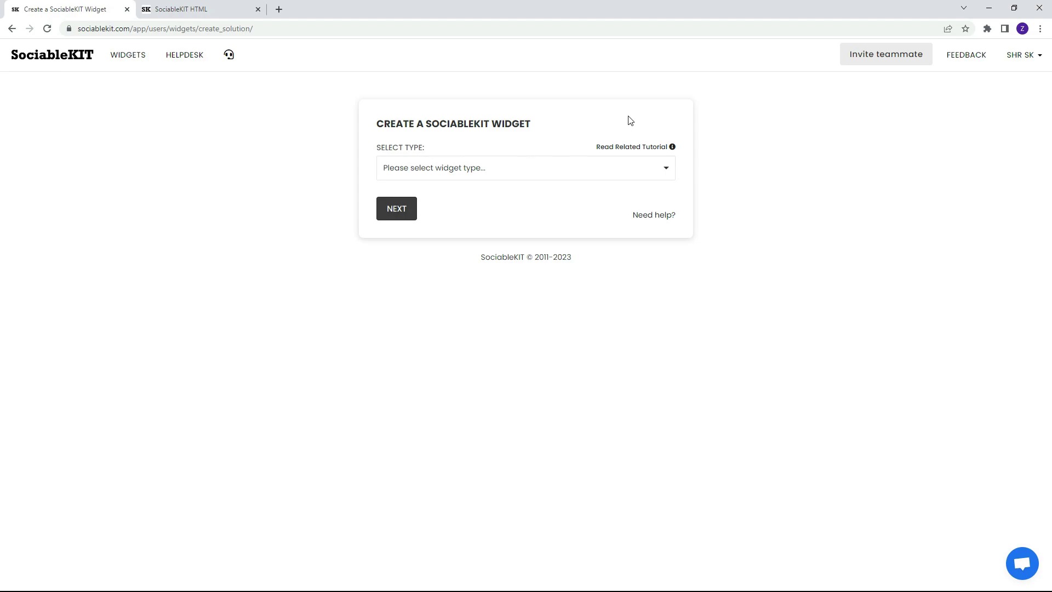
{"action": "left_click", "coordinate": [446, 169]}
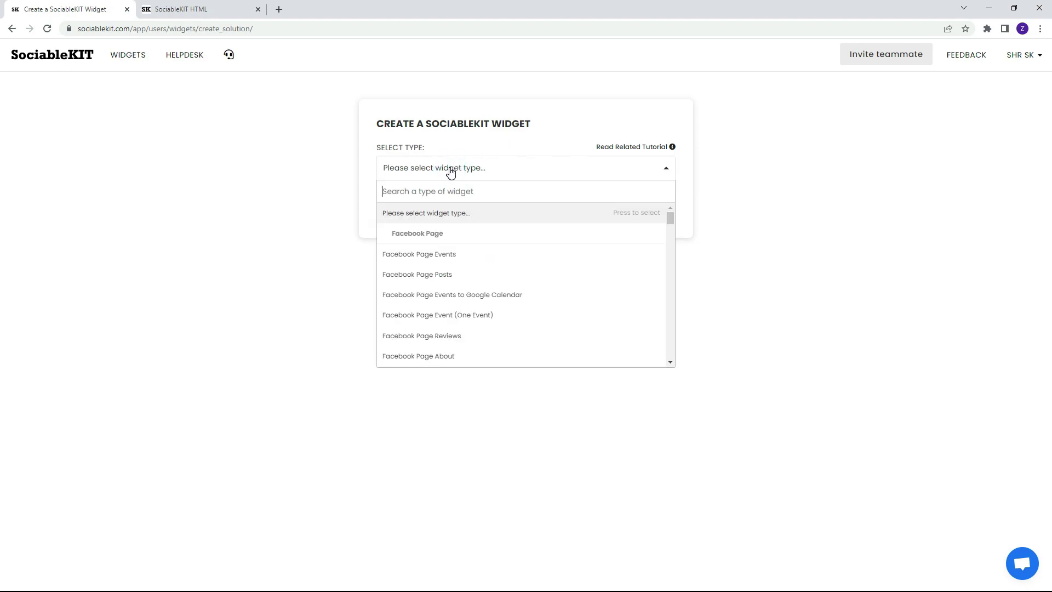
{"action": "type", "text": "Social Media Aggregator"}
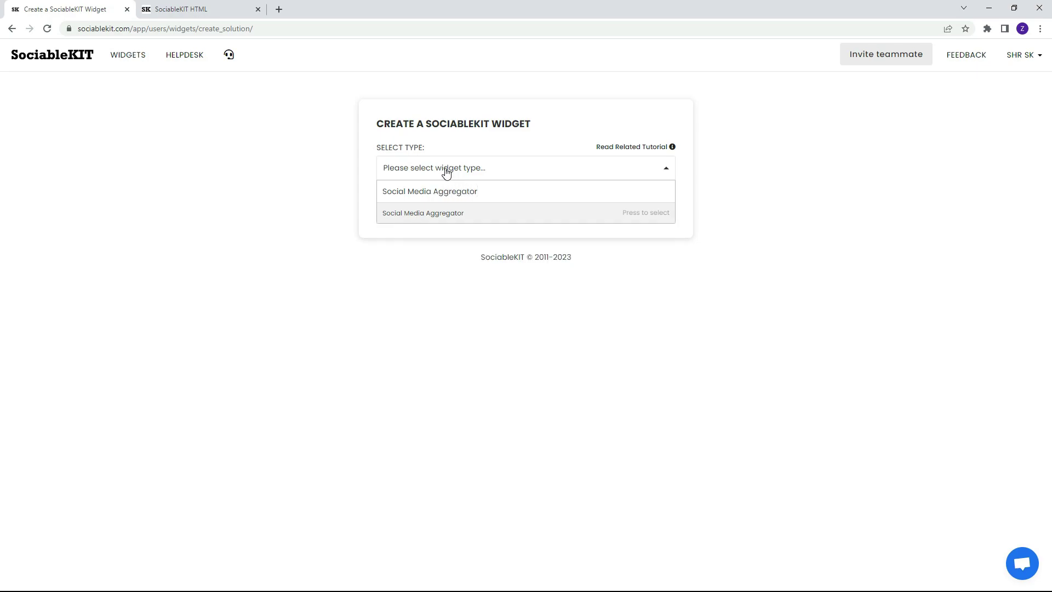
{"action": "left_click", "coordinate": [415, 214]}
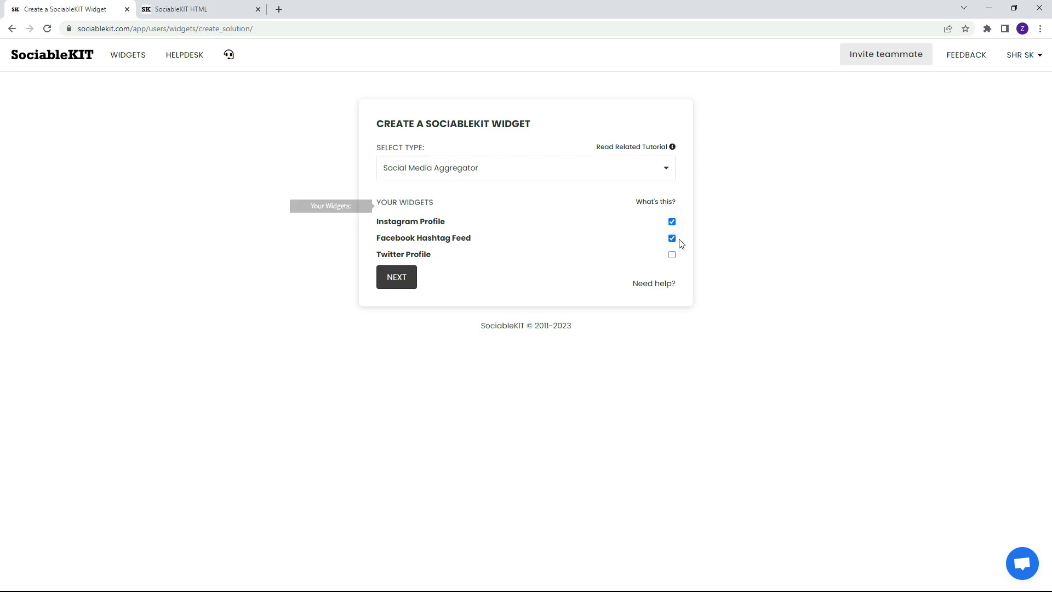
{"action": "left_click", "coordinate": [674, 255]}
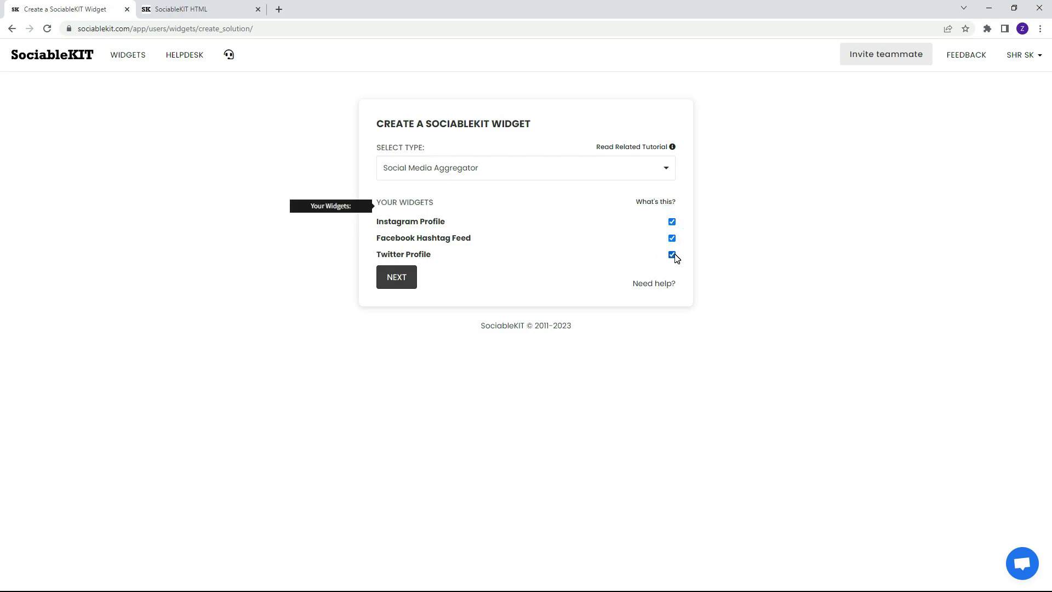
{"action": "left_click", "coordinate": [397, 277]}
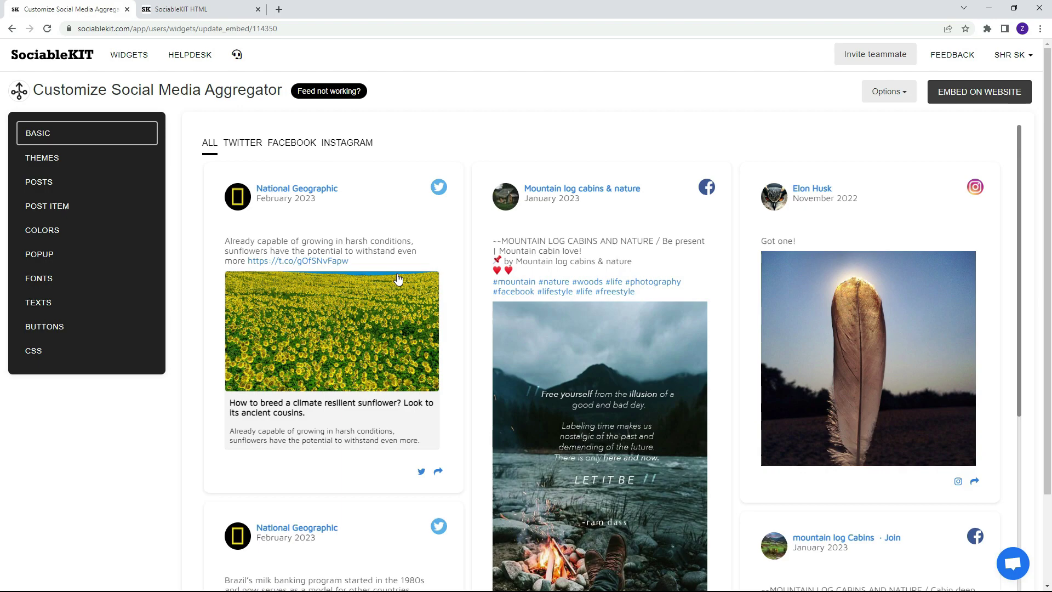
Apply the dark Maayos Theme to the aggregator and save it.
{"action": "left_click", "coordinate": [90, 133]}
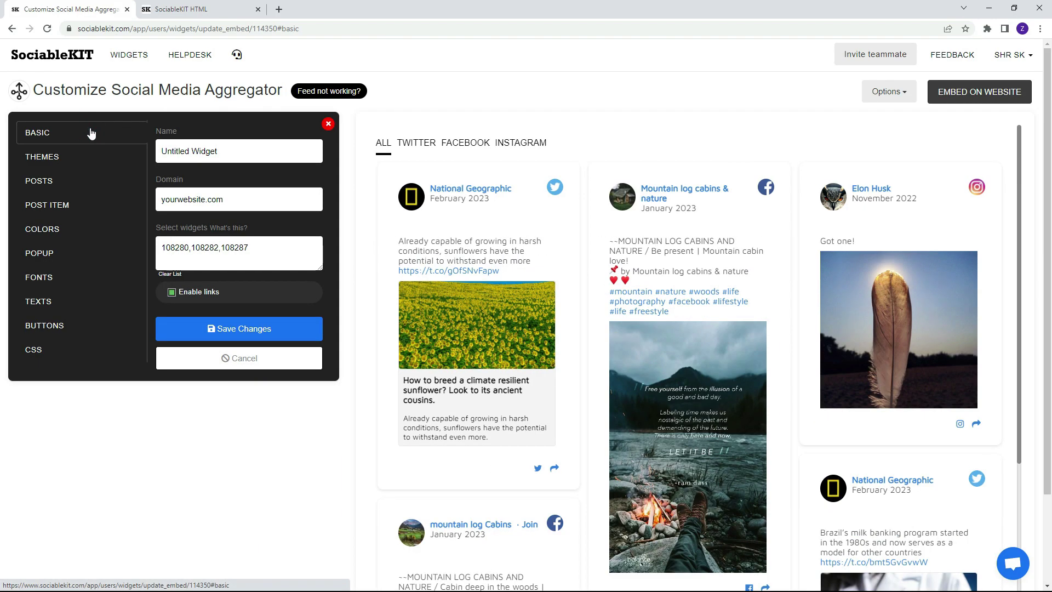
{"action": "left_click", "coordinate": [82, 162]}
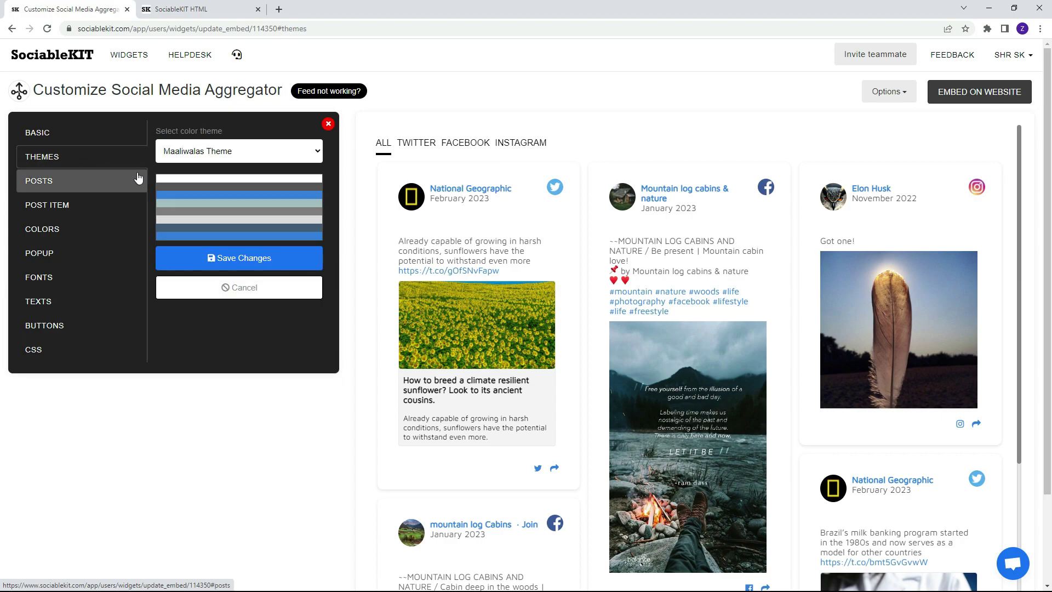
{"action": "left_click", "coordinate": [227, 153]}
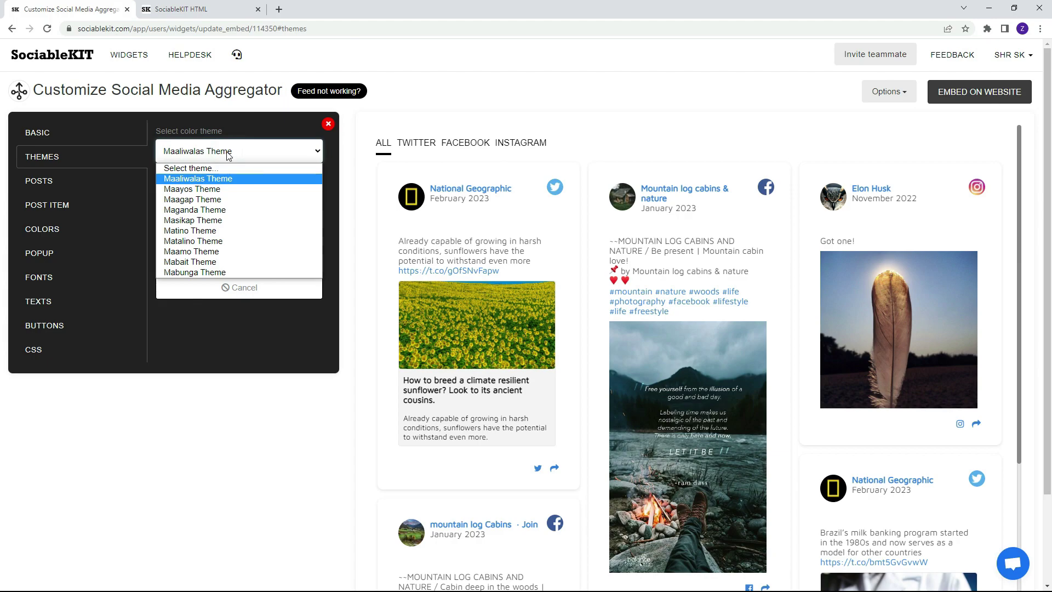
{"action": "left_click", "coordinate": [222, 189]}
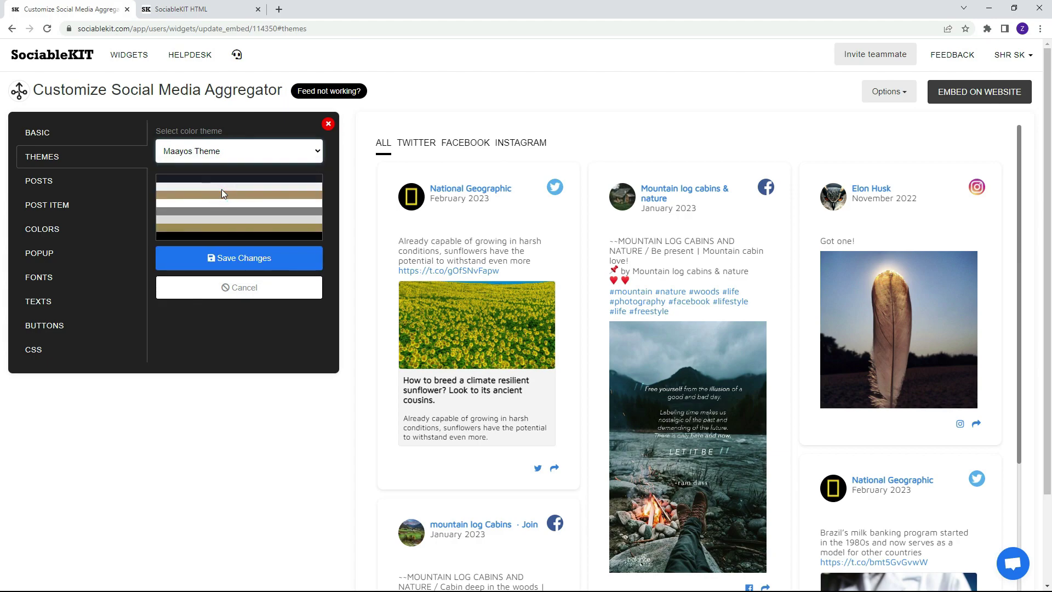
{"action": "left_click", "coordinate": [241, 257]}
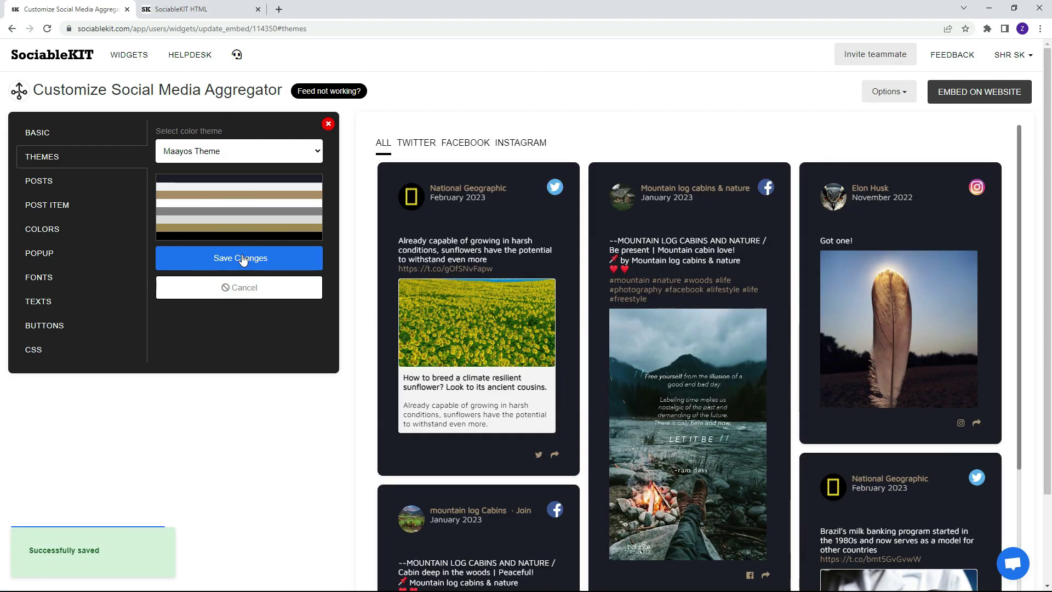
Switch the colour theme back to Maaliwalas Theme and save it.
{"action": "left_click", "coordinate": [225, 153]}
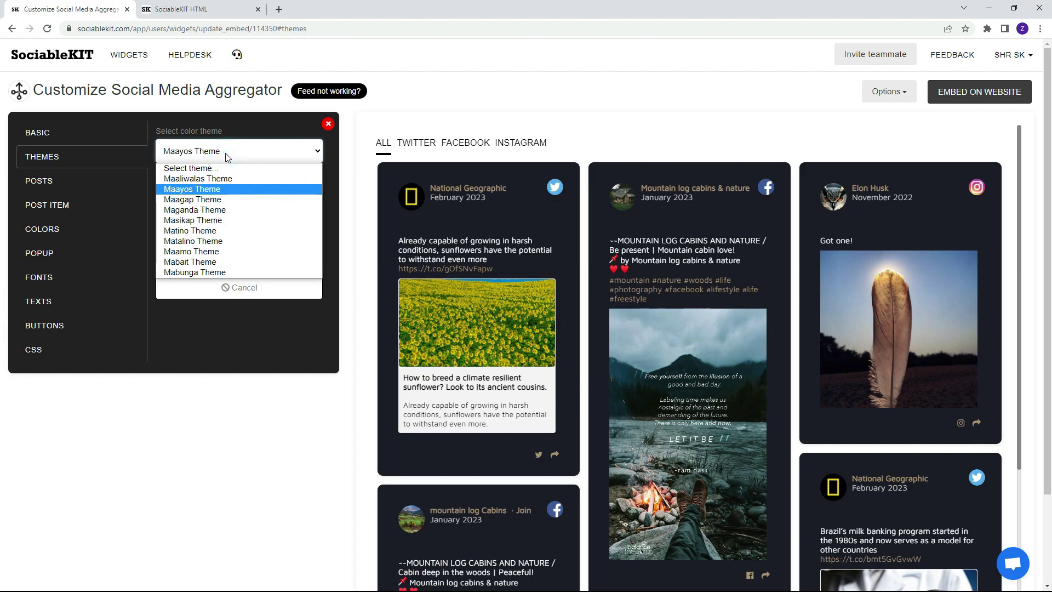
{"action": "left_click", "coordinate": [232, 179]}
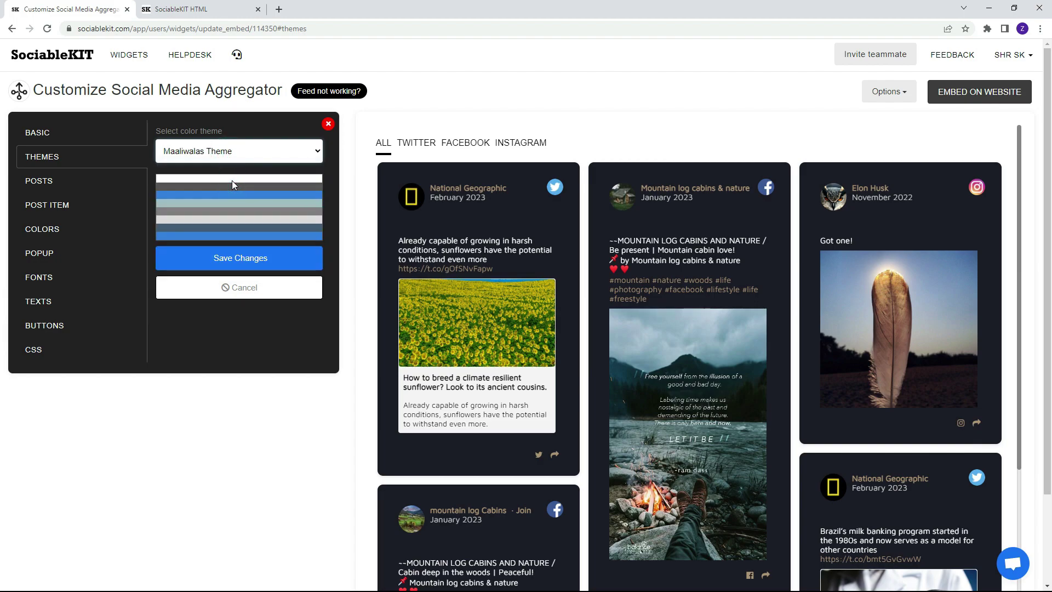
{"action": "left_click", "coordinate": [250, 262]}
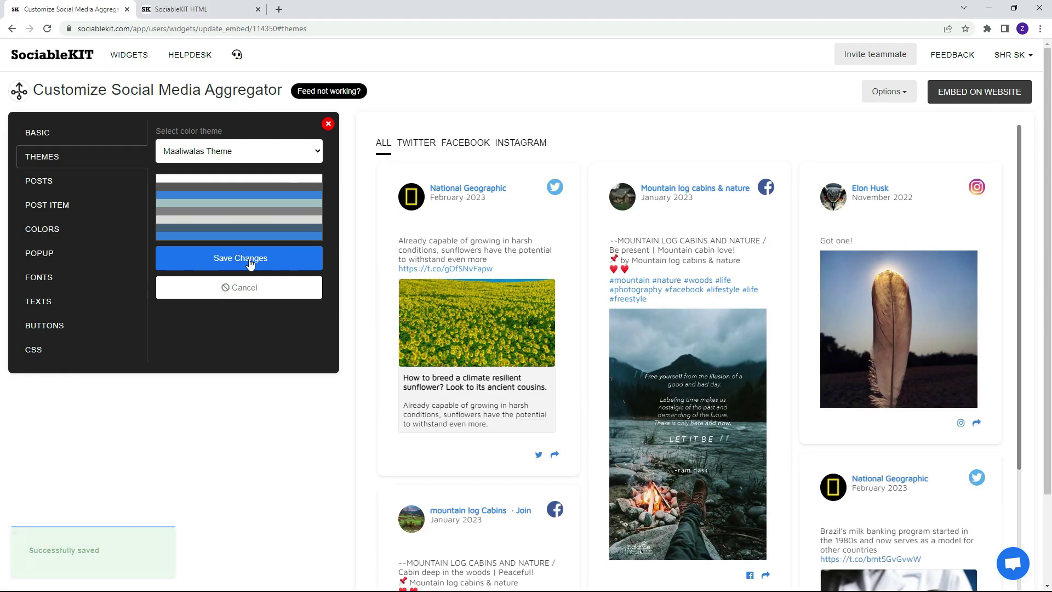
{"action": "left_click", "coordinate": [86, 183]}
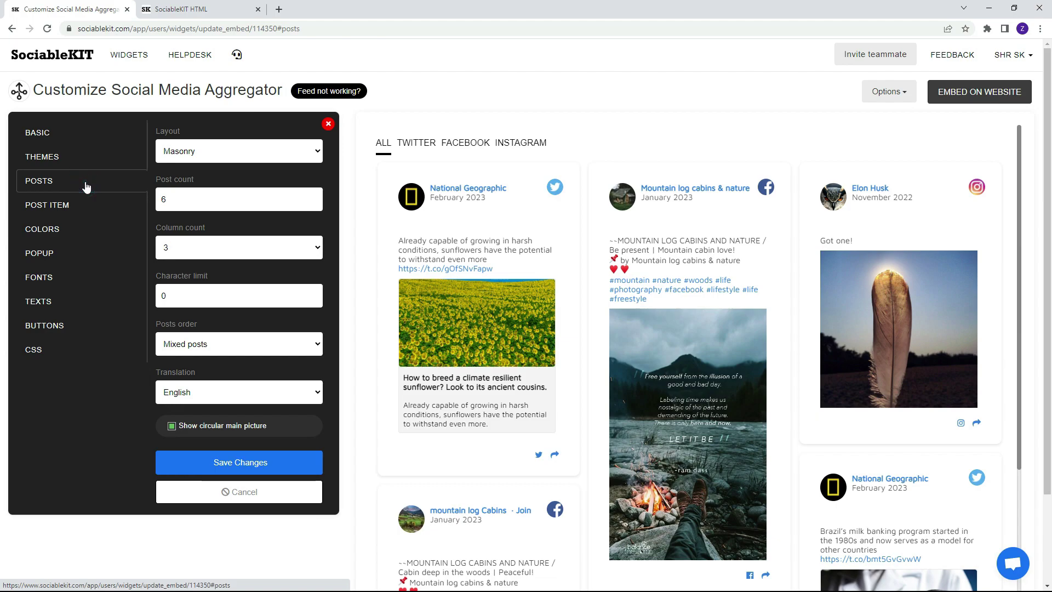
Save the feed layout as Grid, then revert it to Masonry and save again.
{"action": "left_click", "coordinate": [195, 153]}
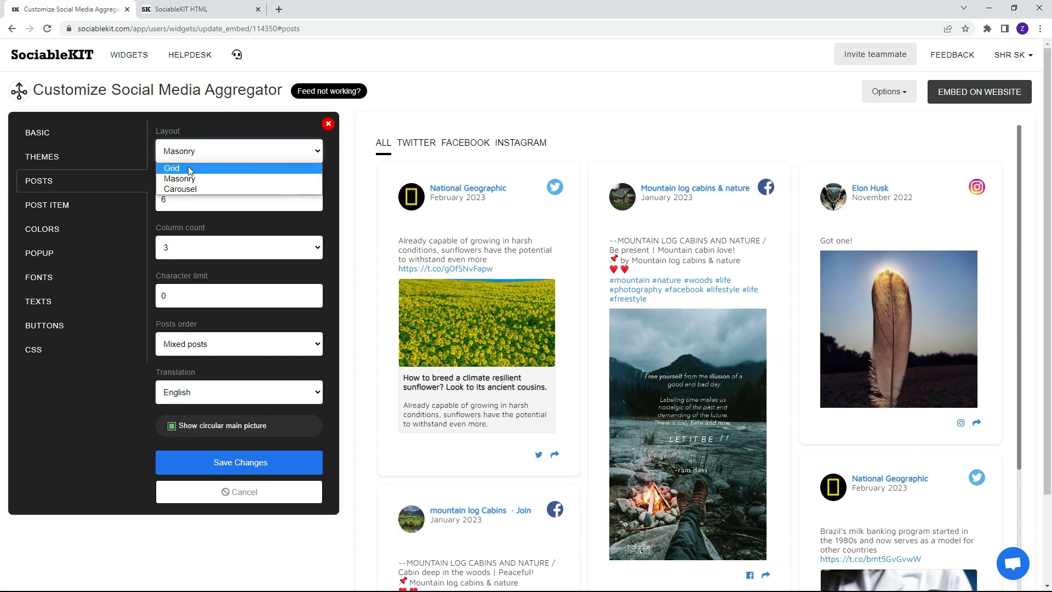
{"action": "left_click", "coordinate": [189, 166]}
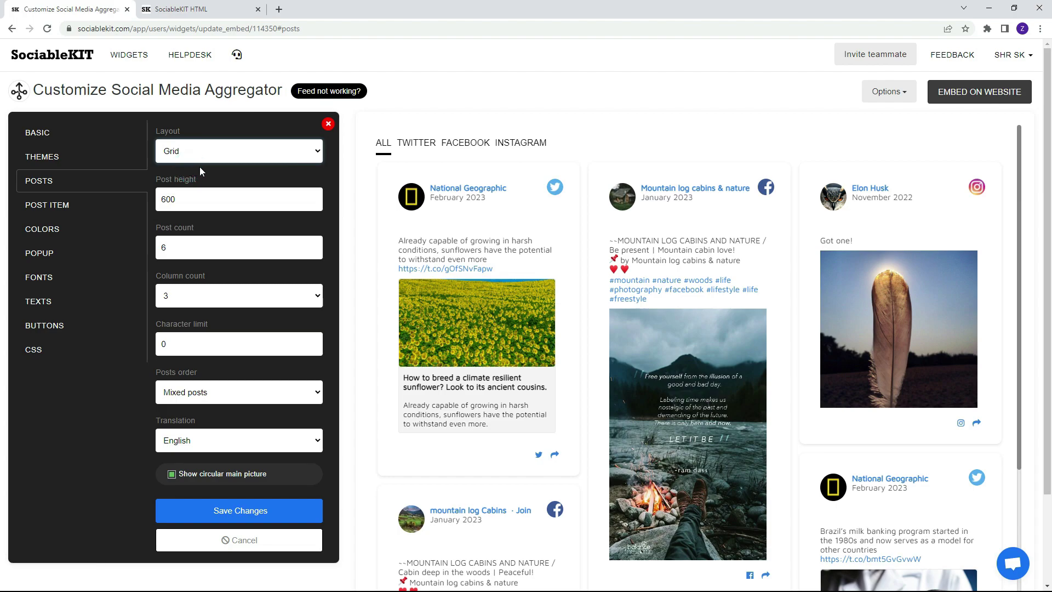
{"action": "left_click", "coordinate": [254, 511]}
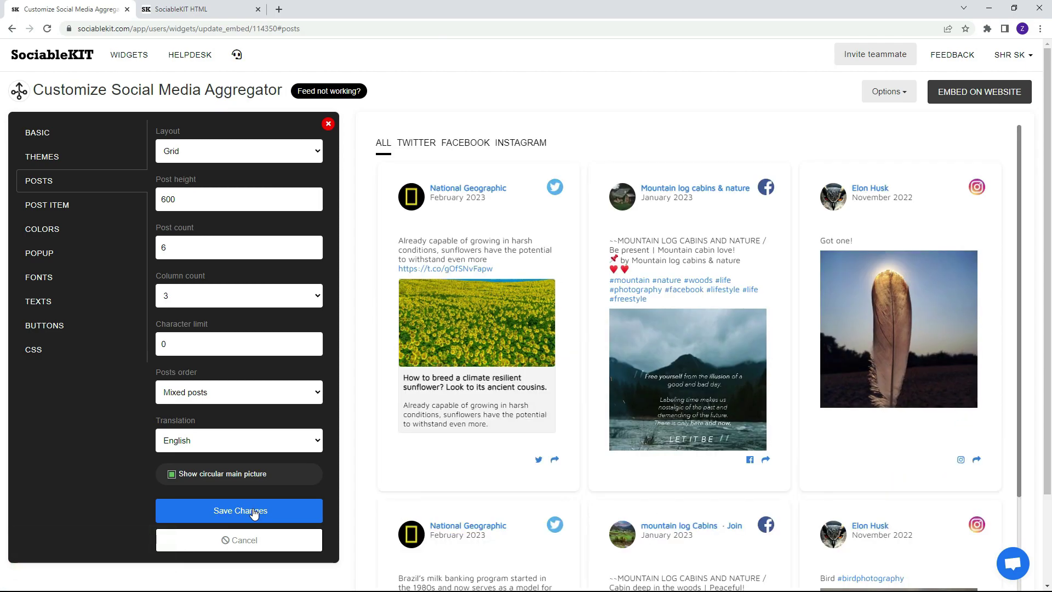
{"action": "left_click", "coordinate": [214, 150]}
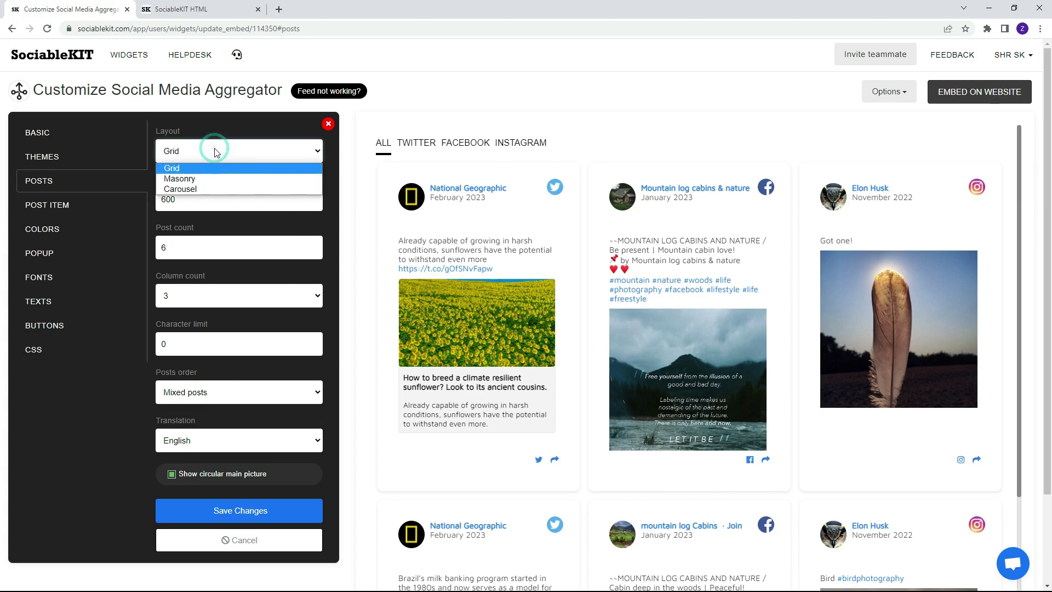
{"action": "left_click", "coordinate": [233, 180]}
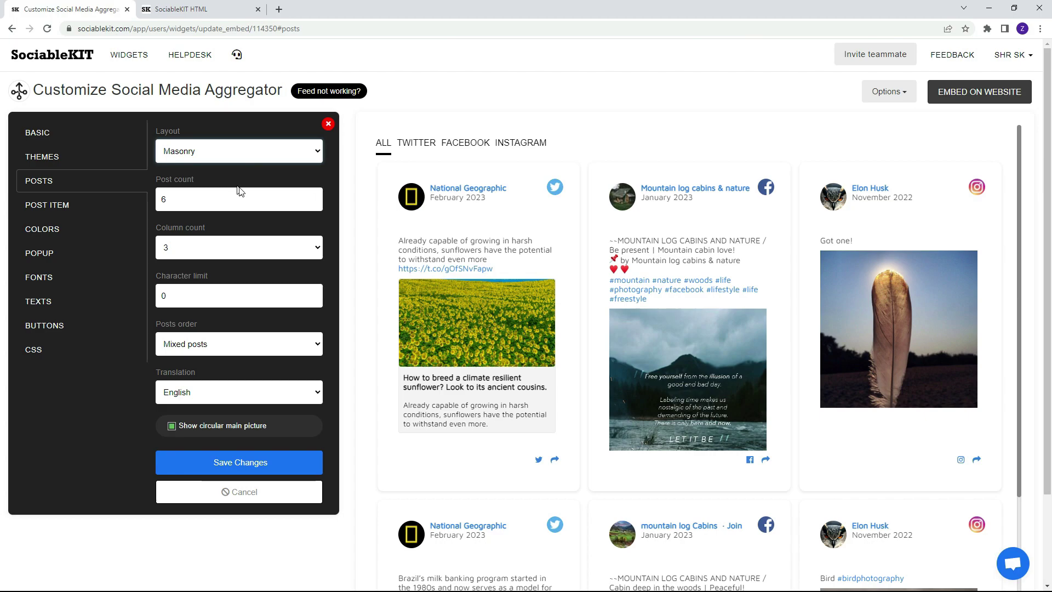
{"action": "left_click", "coordinate": [240, 463]}
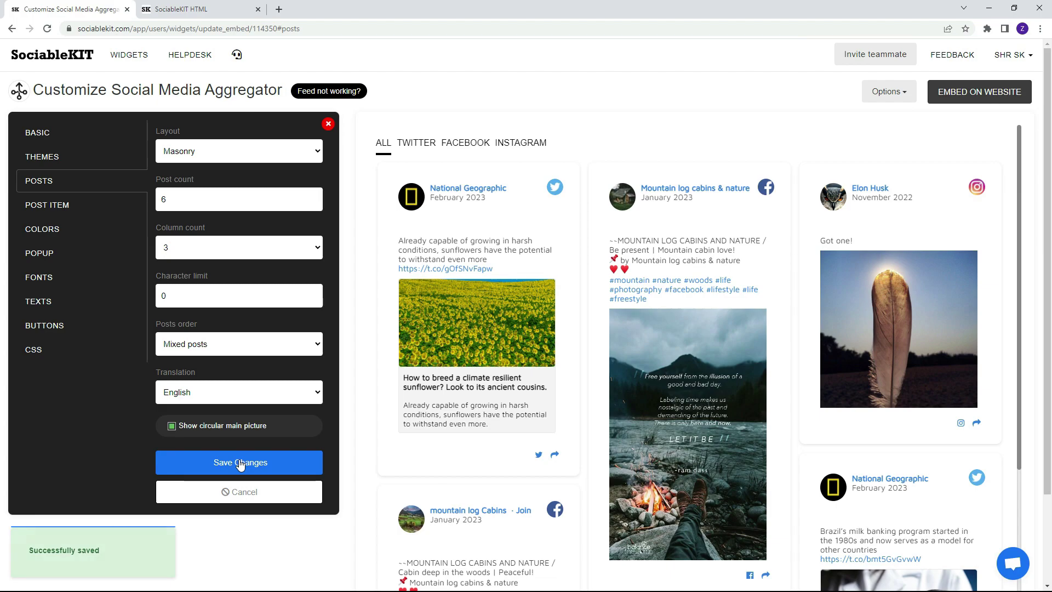
Make the feed background yellow and the post font blue, and save the colours.
{"action": "left_click", "coordinate": [89, 211]}
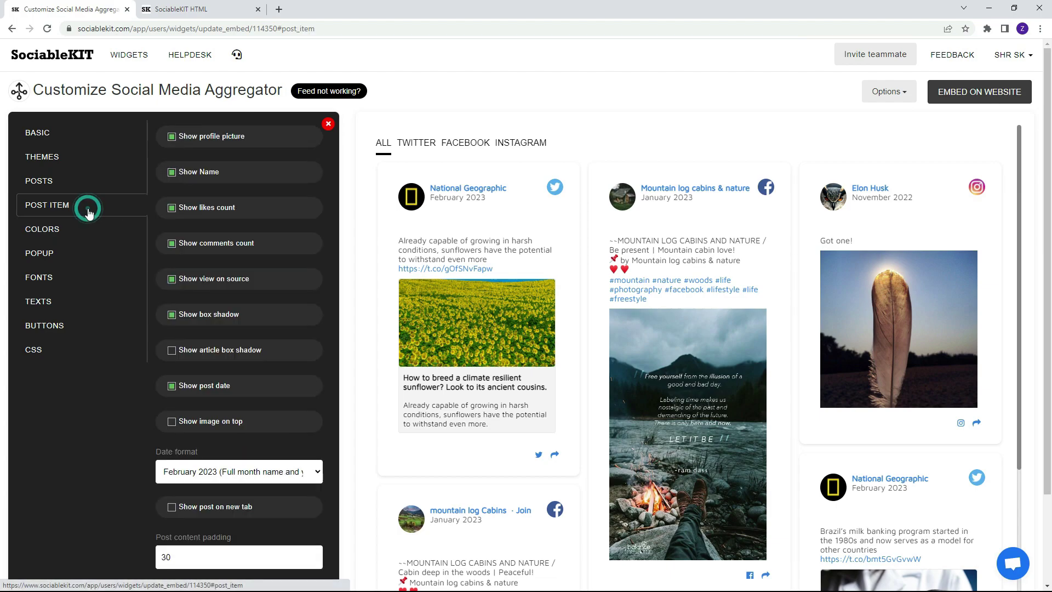
{"action": "left_click", "coordinate": [64, 234]}
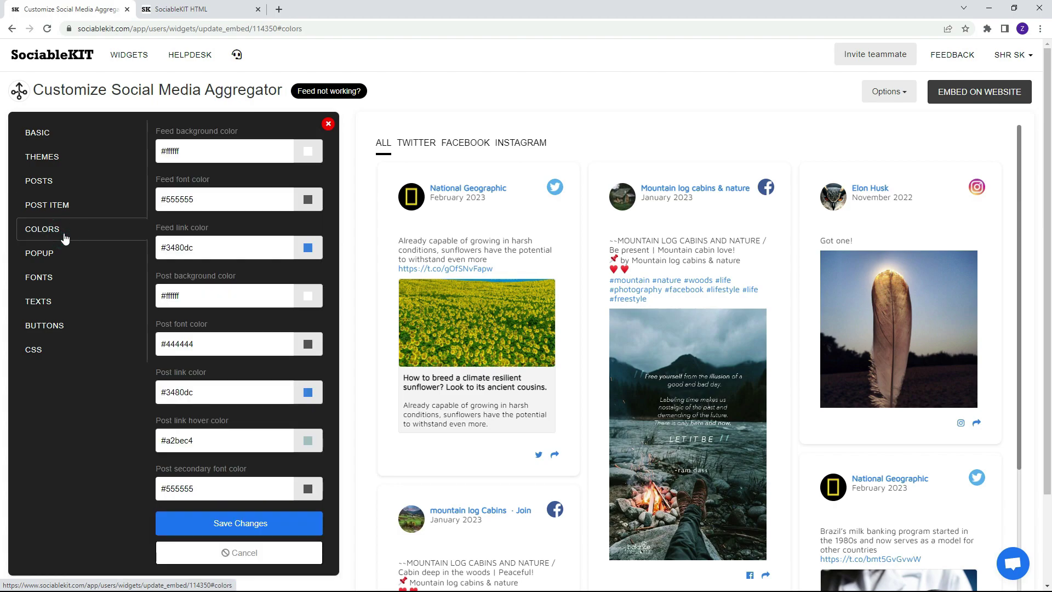
{"action": "left_click", "coordinate": [305, 154]}
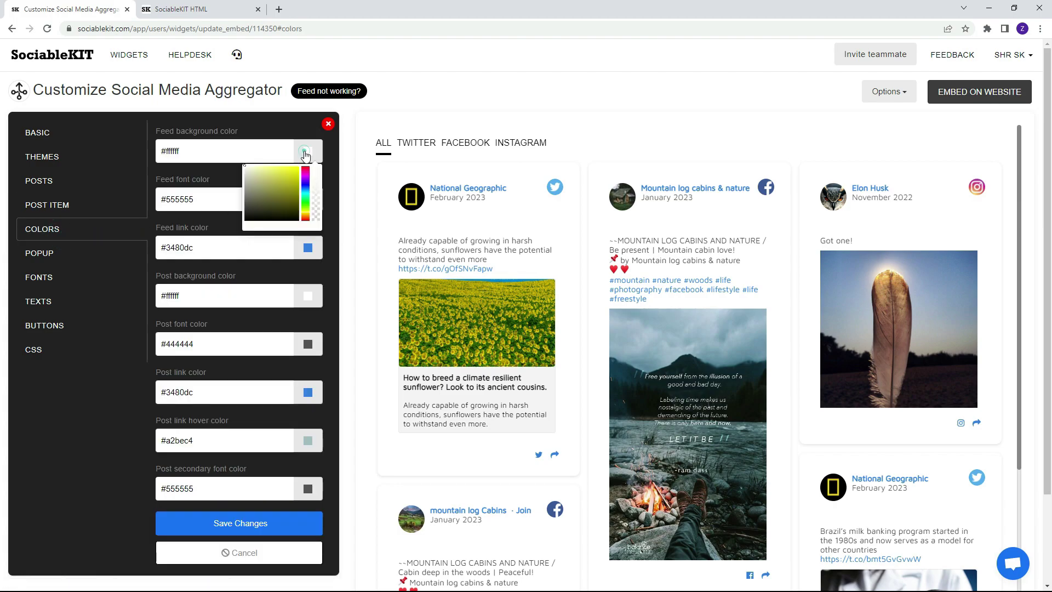
{"action": "left_click_drag", "start_coordinate": [268, 179], "coordinate": [294, 166]}
{"action": "left_click", "coordinate": [308, 344]}
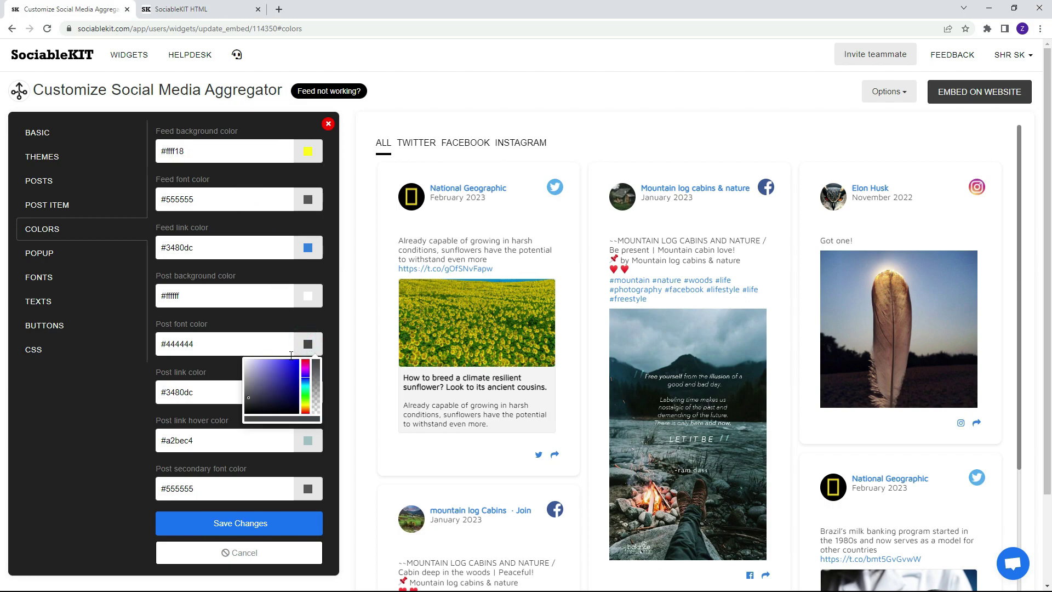
{"action": "left_click_drag", "start_coordinate": [255, 382], "coordinate": [287, 357]}
{"action": "left_click", "coordinate": [225, 525]}
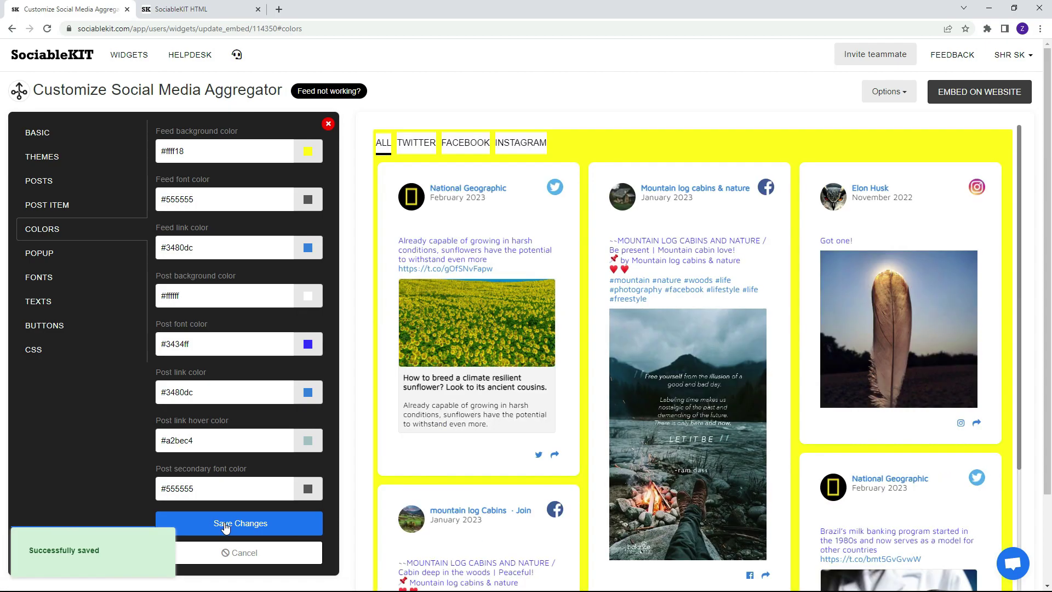
Set the feed background to #fff and post font colour to #444444, then save.
{"action": "triple_click", "coordinate": [218, 156]}
{"action": "type", "text": "#ffff"}
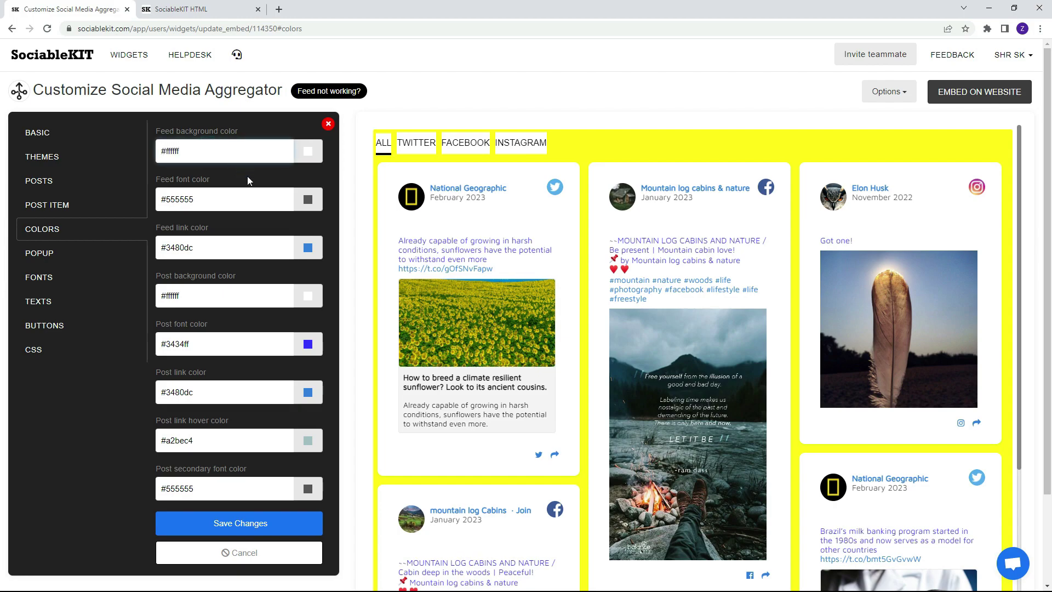
{"action": "triple_click", "coordinate": [245, 346]}
{"action": "type", "text": "#"}
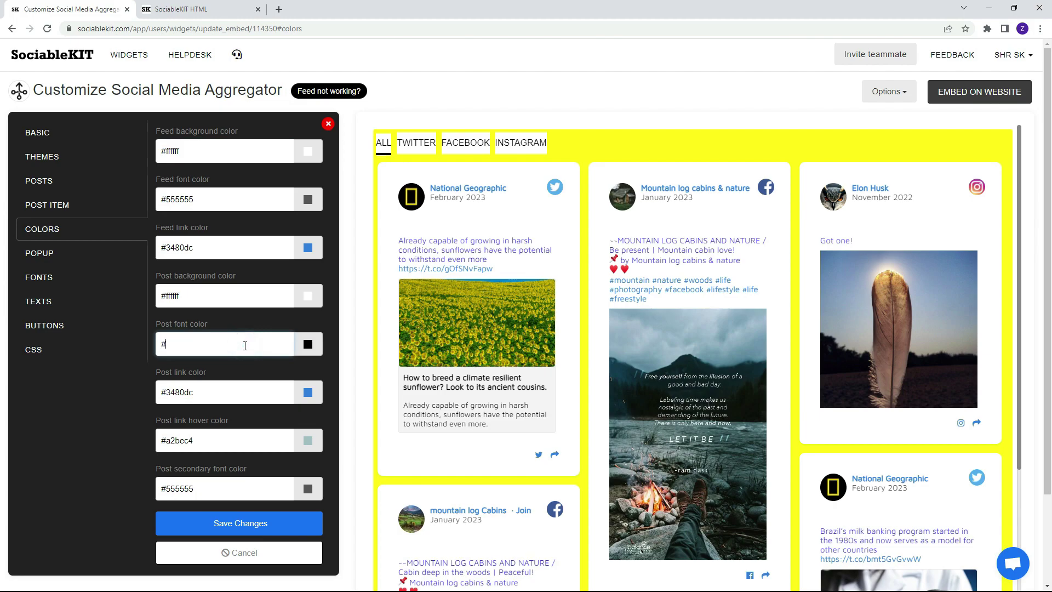
{"action": "type", "text": "444444"}
{"action": "left_click", "coordinate": [248, 525]}
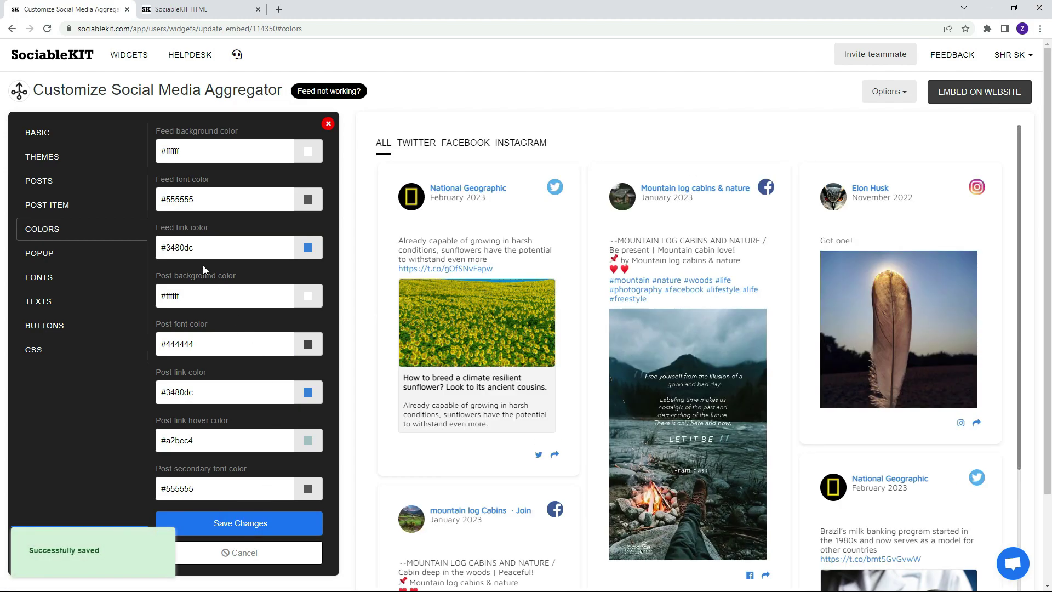
{"action": "left_click", "coordinate": [77, 260]}
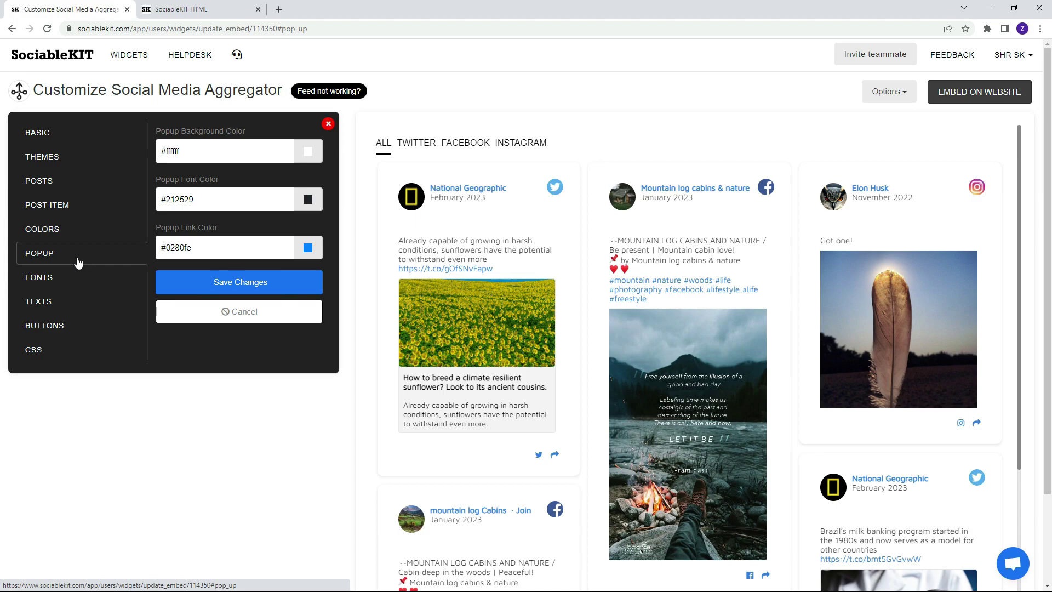
Set the feed font family to Palatino Linotype and save.
{"action": "left_click", "coordinate": [83, 283]}
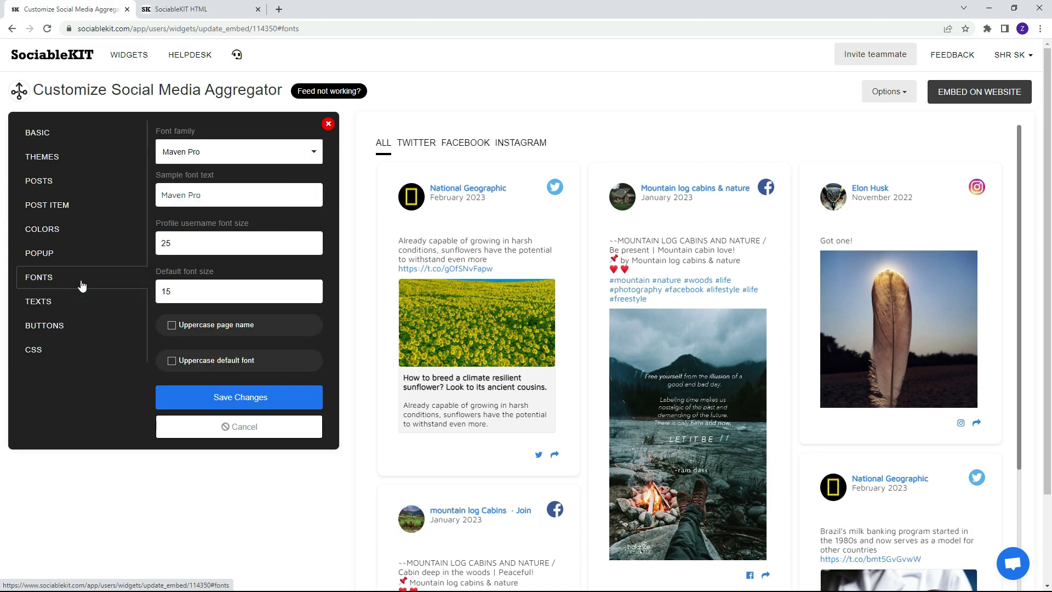
{"action": "left_click", "coordinate": [238, 158]}
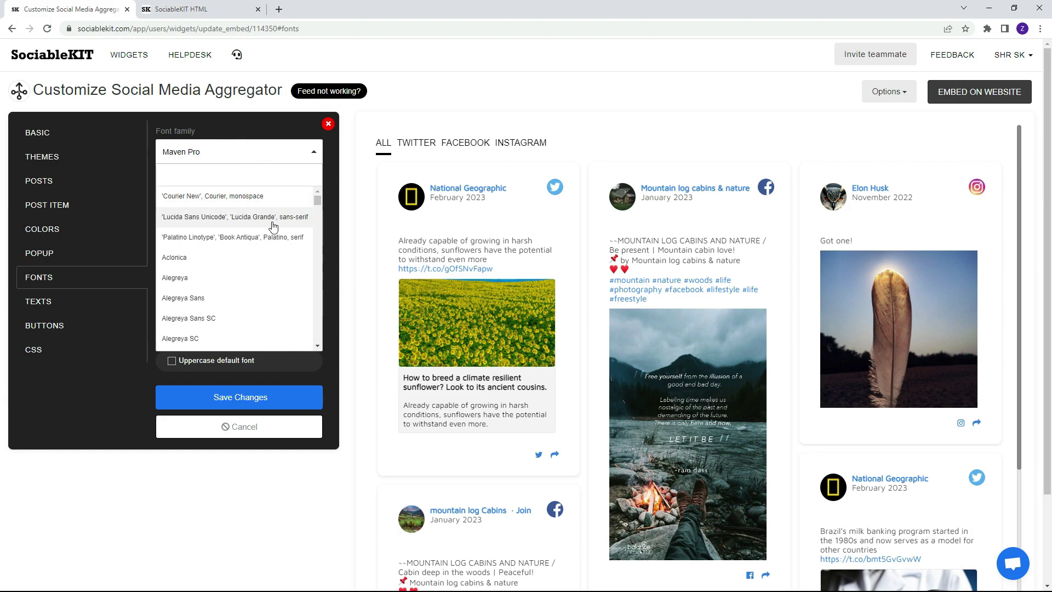
{"action": "left_click", "coordinate": [248, 238]}
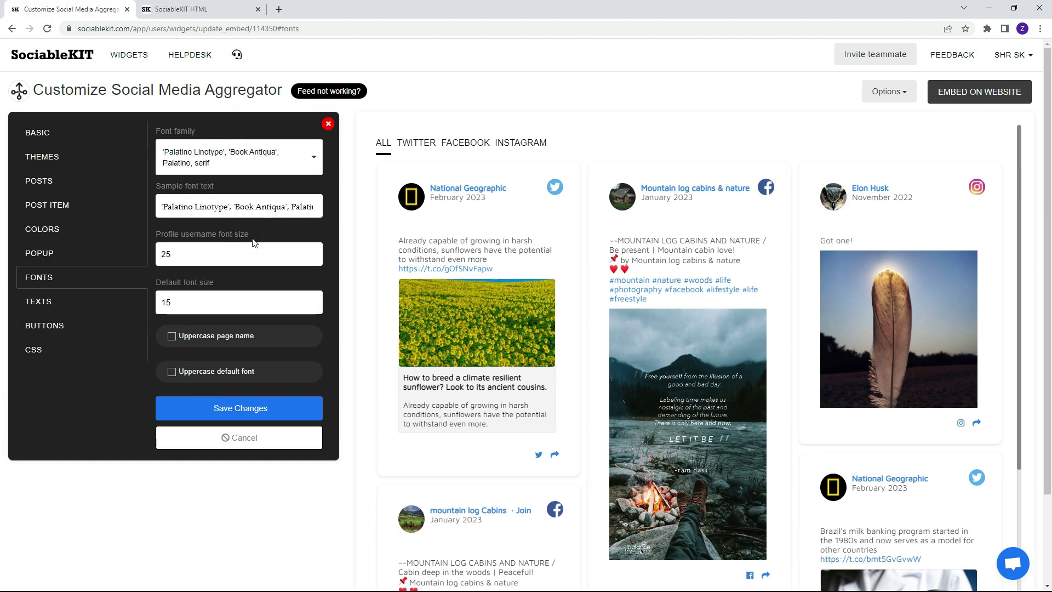
{"action": "left_click", "coordinate": [236, 406]}
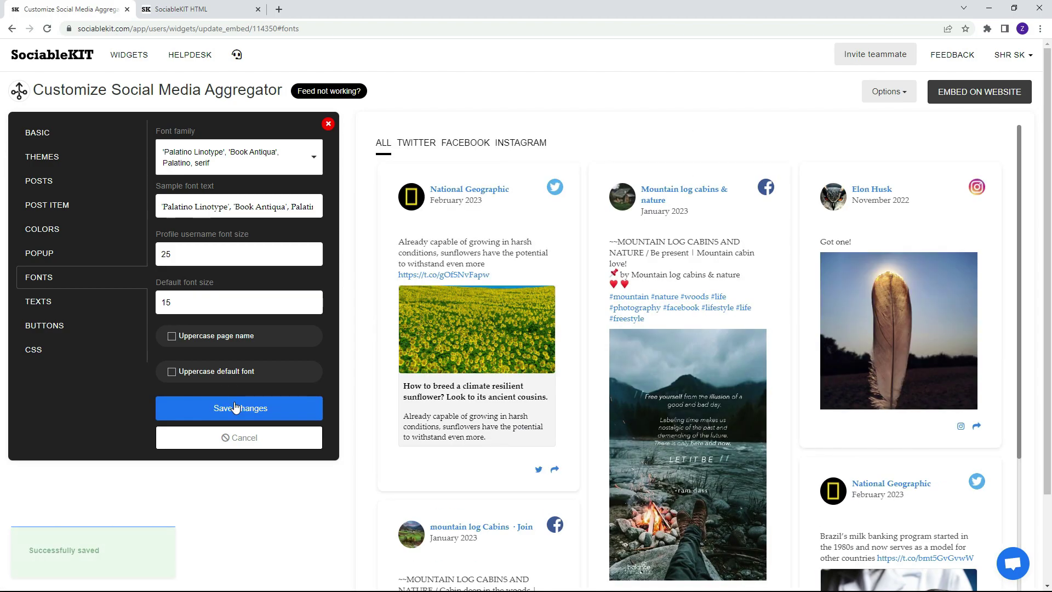
Restore the Maven Pro font and save, then look through the Texts, Buttons and CSS settings.
{"action": "left_click", "coordinate": [229, 168]}
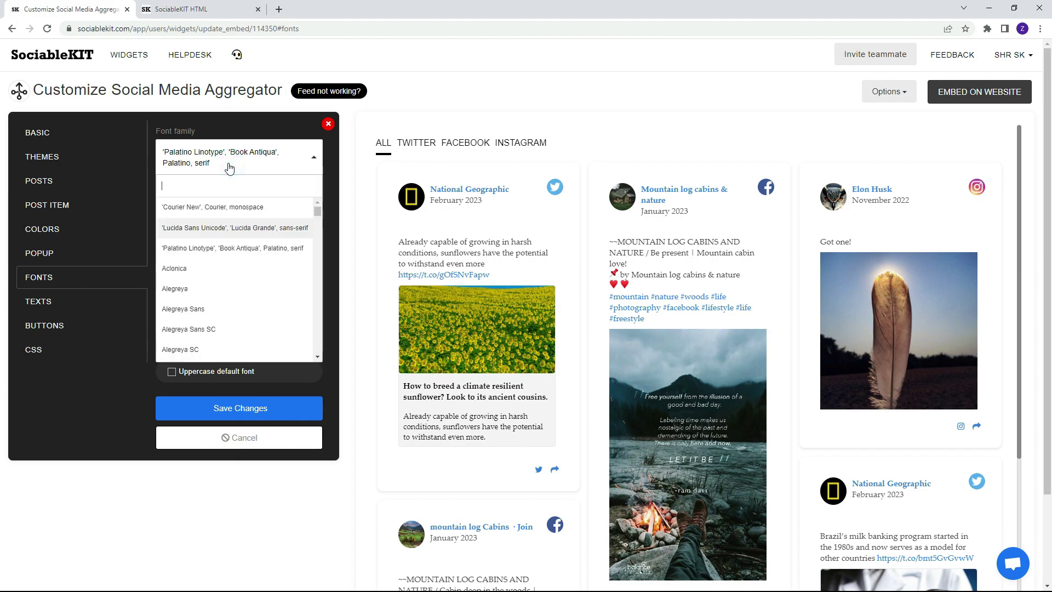
{"action": "type", "text": "Maven Pro"}
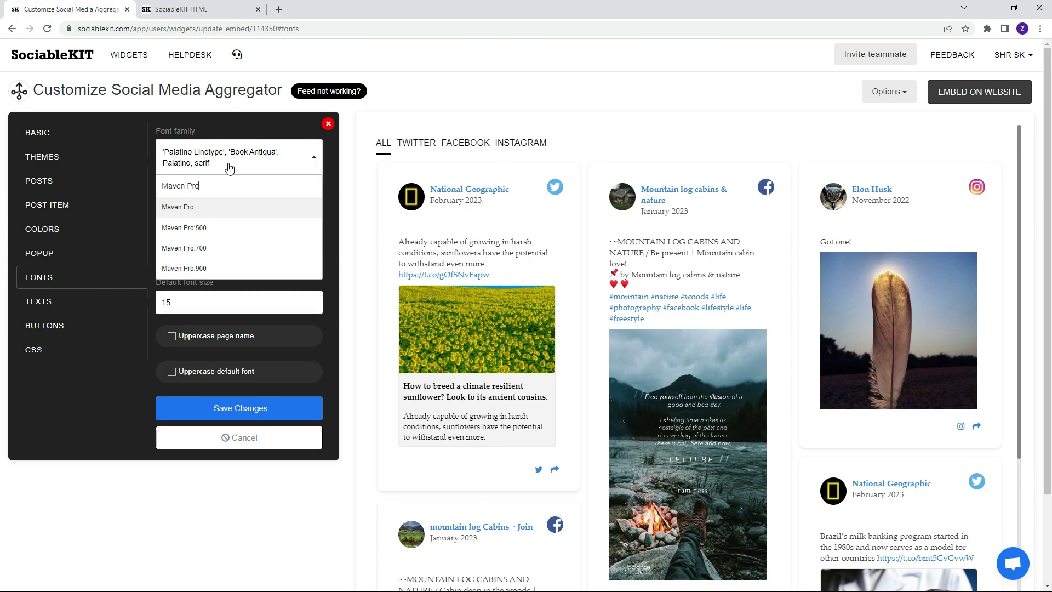
{"action": "left_click", "coordinate": [190, 207]}
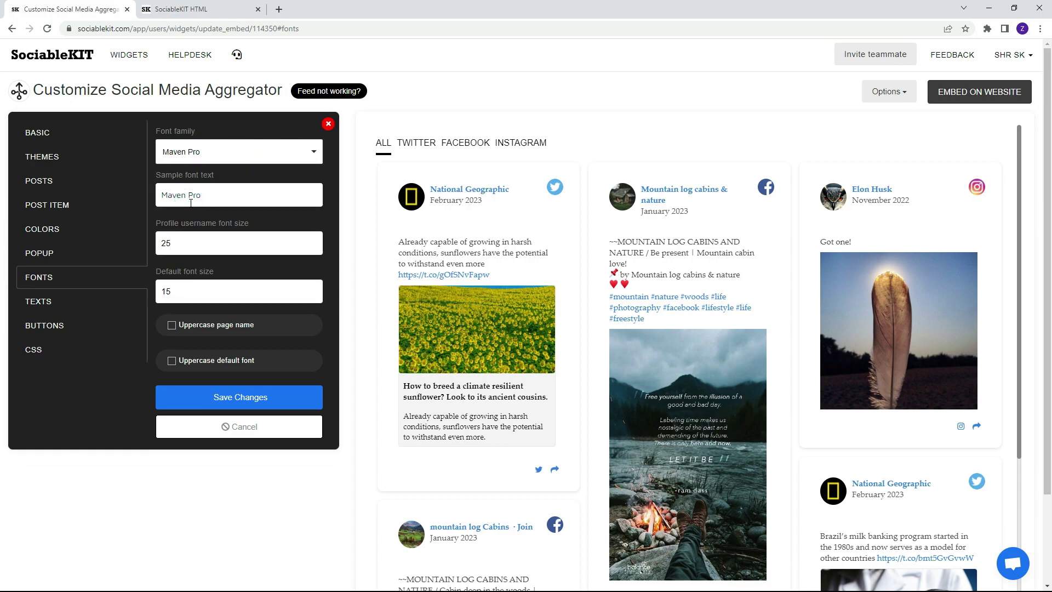
{"action": "left_click", "coordinate": [240, 399]}
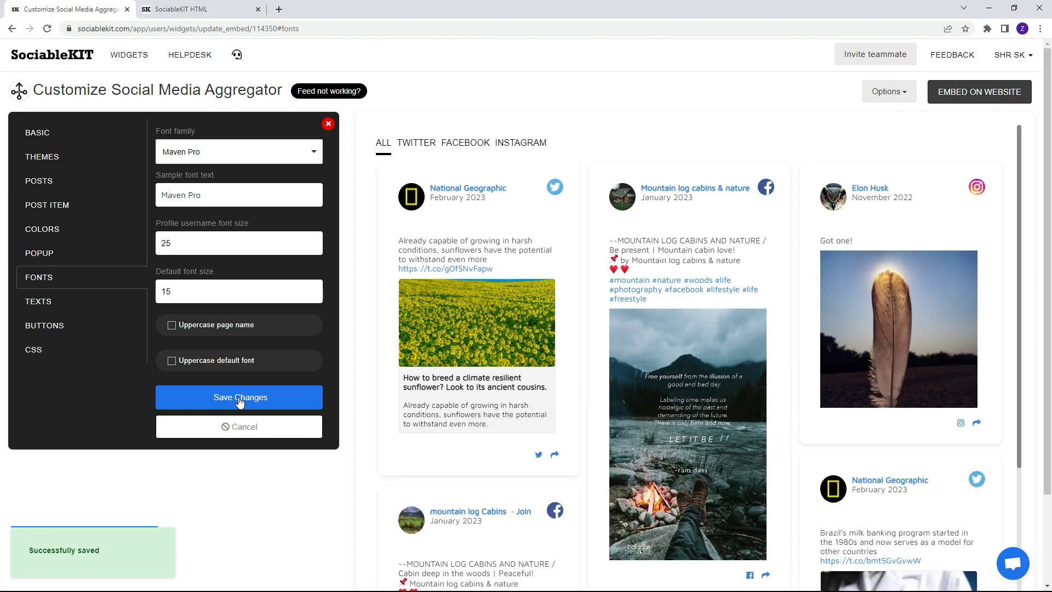
{"action": "left_click", "coordinate": [53, 311]}
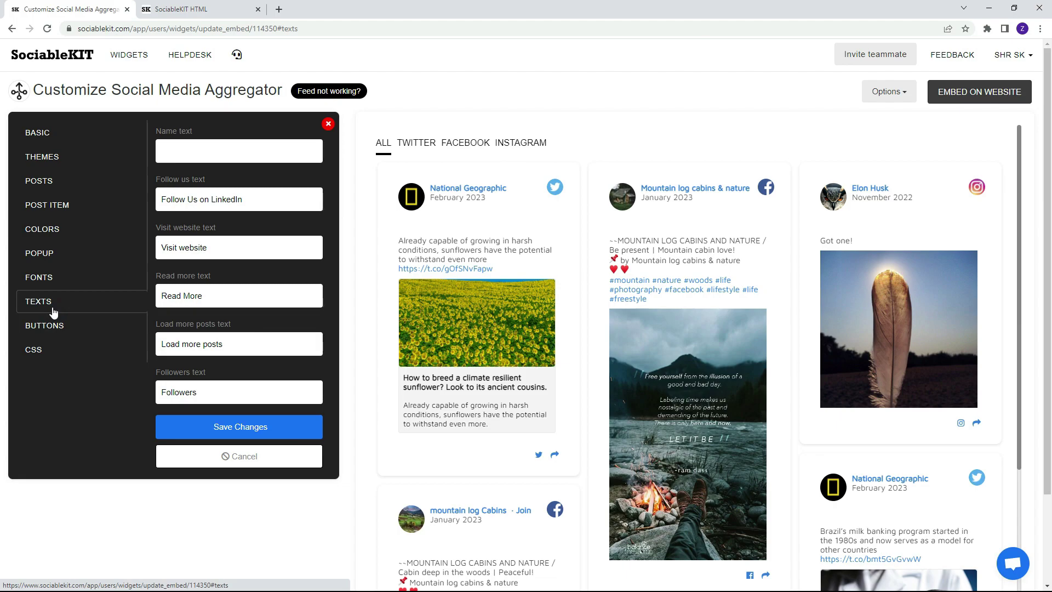
{"action": "left_click", "coordinate": [66, 331]}
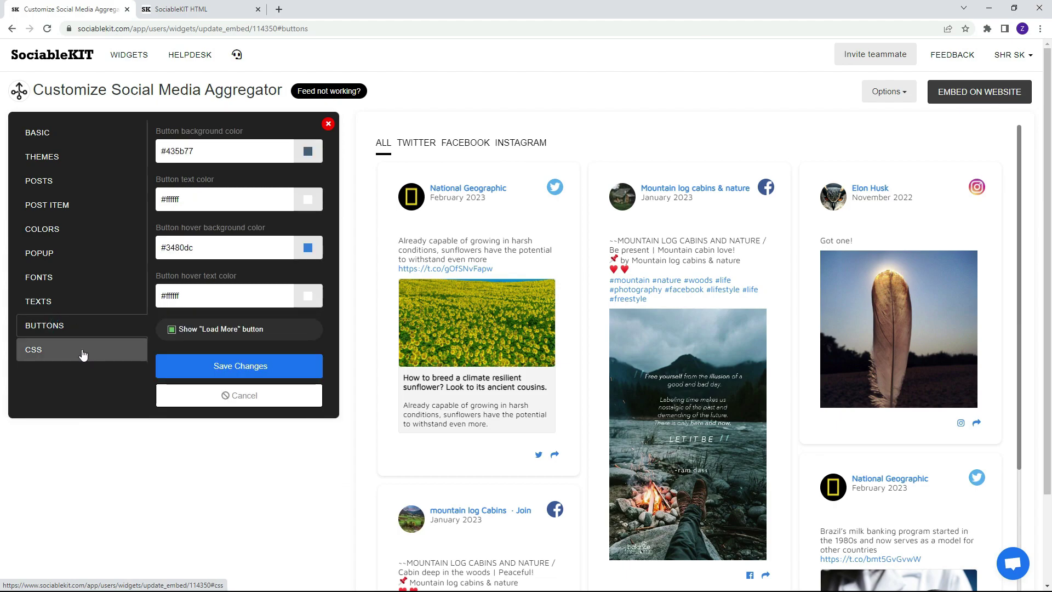
{"action": "left_click", "coordinate": [83, 352]}
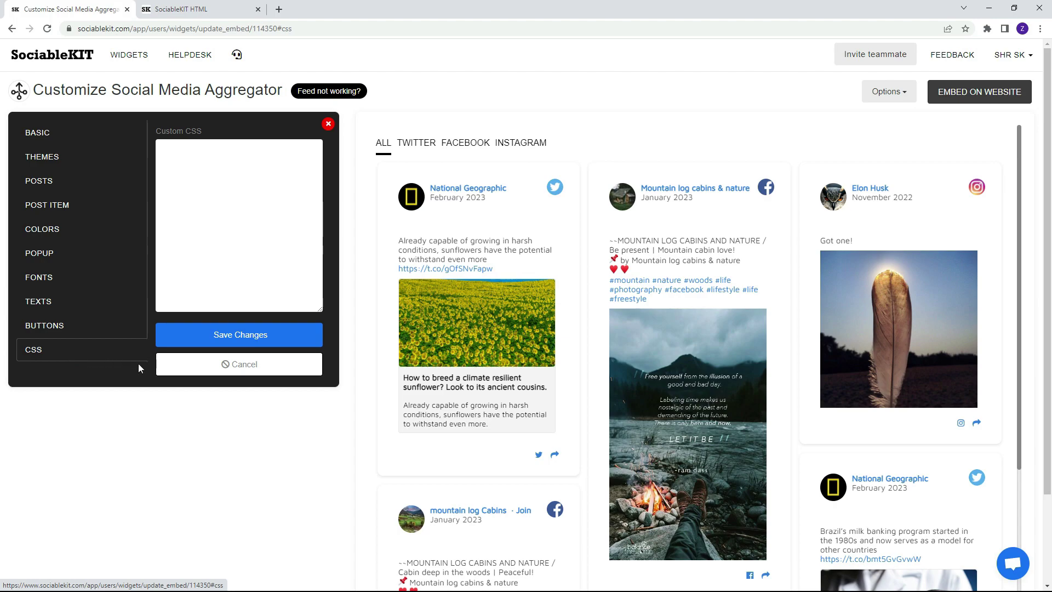
Copy the aggregator's HTML website embed code and switch to SociableKIT.html in Notepad++.
{"action": "left_click", "coordinate": [981, 97]}
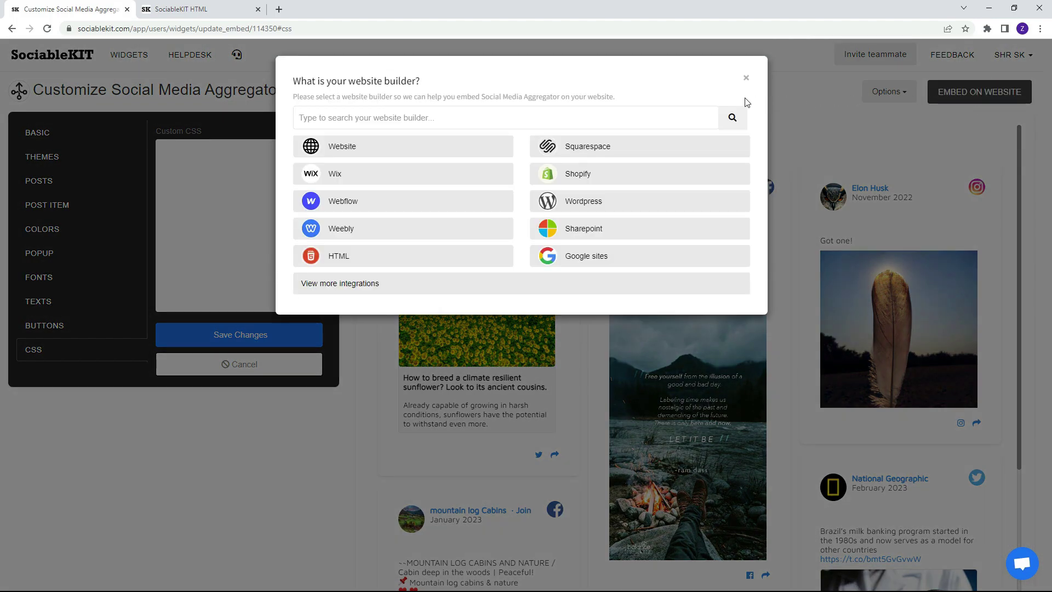
{"action": "left_click", "coordinate": [395, 256]}
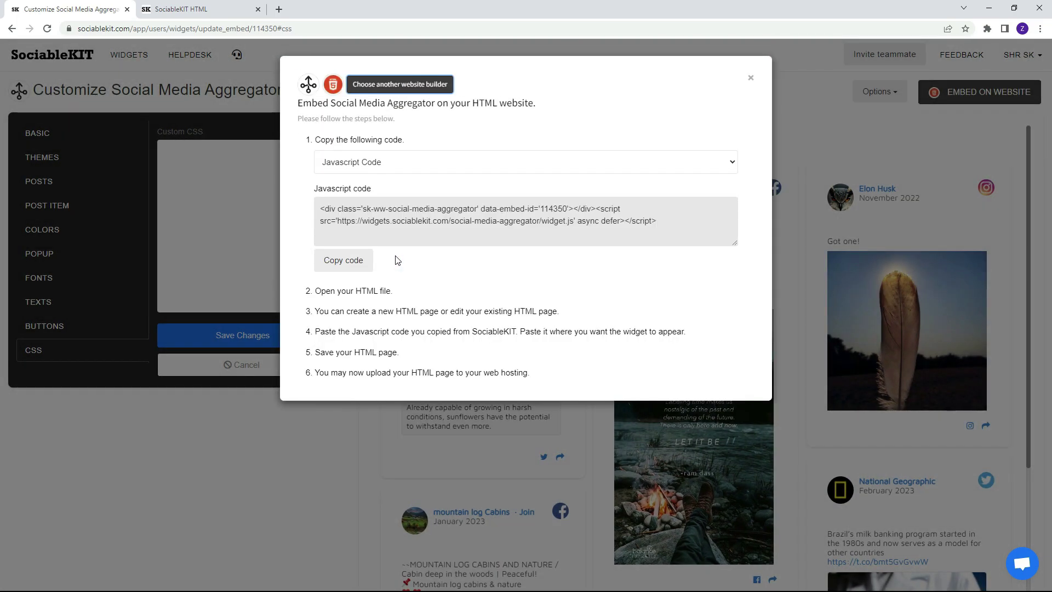
{"action": "left_click", "coordinate": [343, 262]}
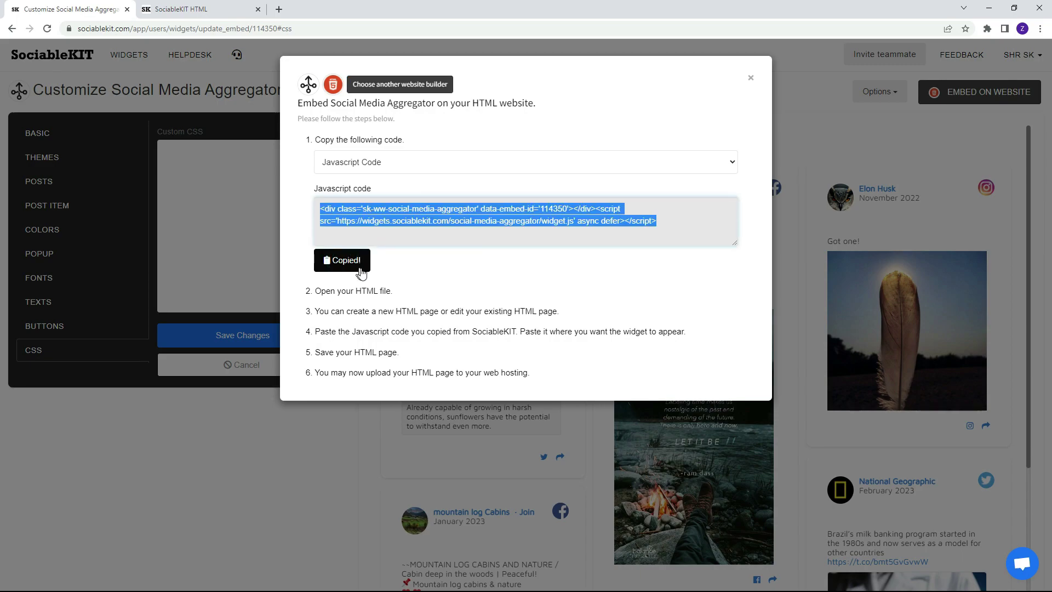
{"action": "key", "text": "alt+Tab"}
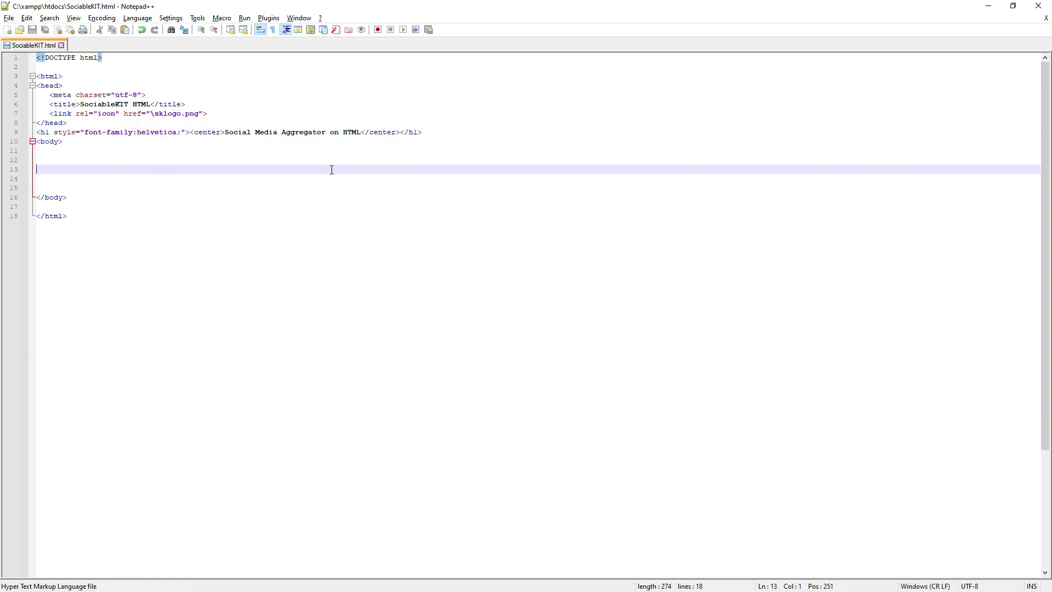
Paste the embed code on line 13 of SociableKIT.html, save it, and minimise Notepad++.
{"action": "right_click", "coordinate": [183, 171]}
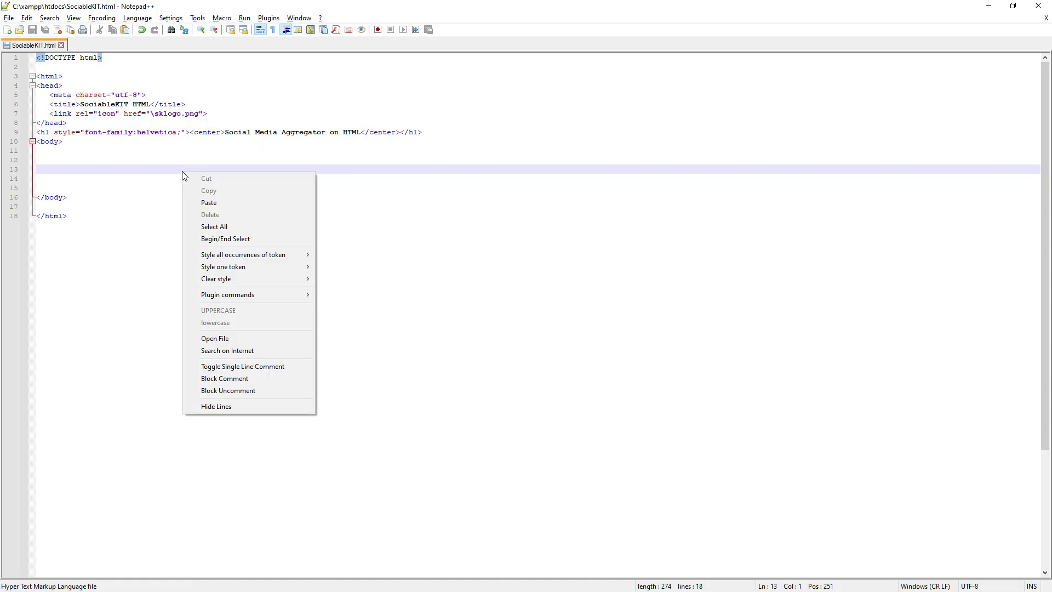
{"action": "left_click", "coordinate": [225, 202]}
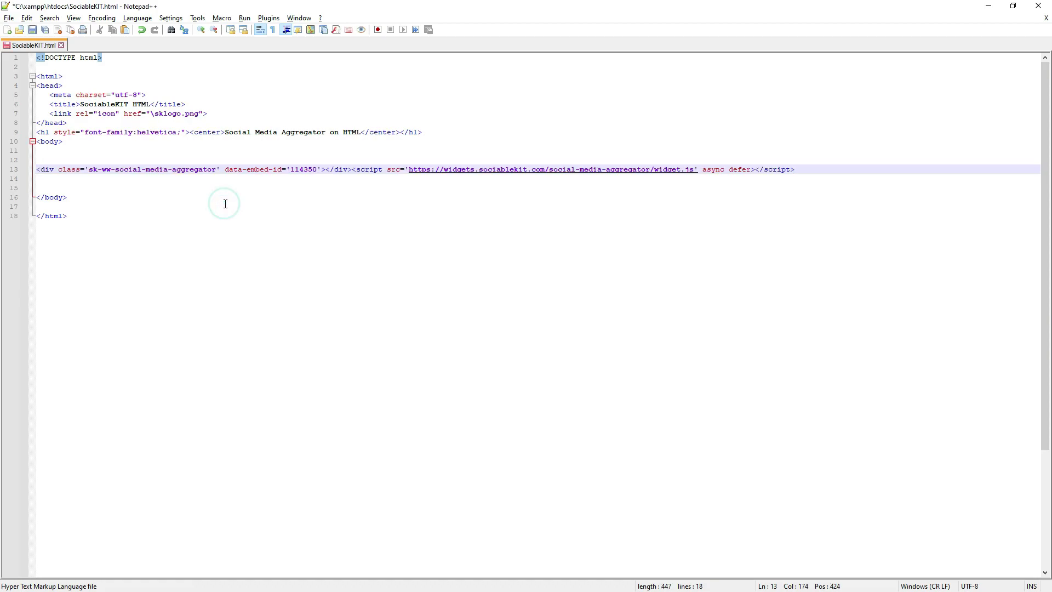
{"action": "left_click", "coordinate": [34, 29]}
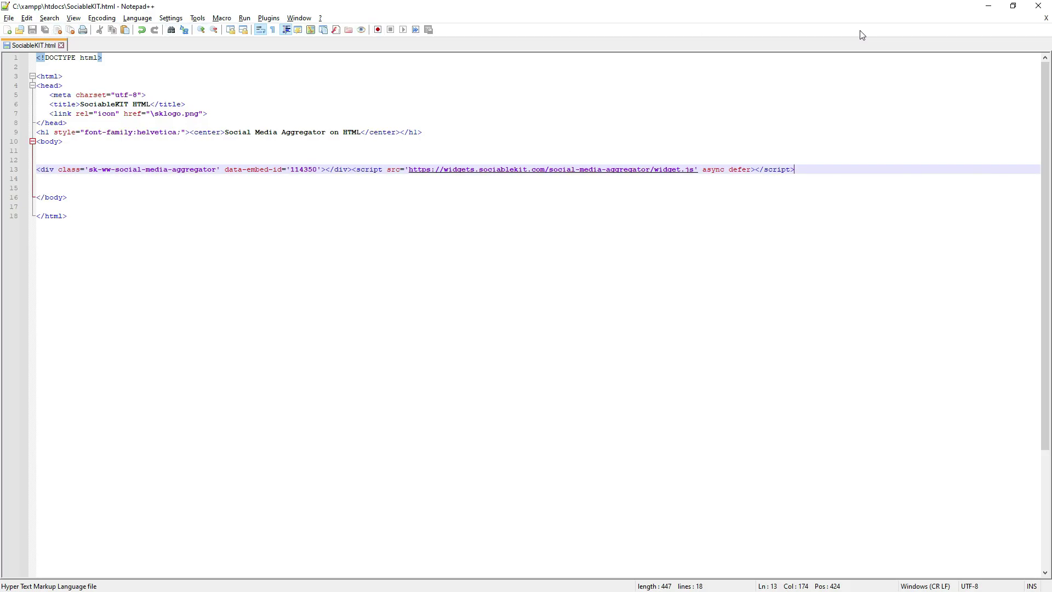
{"action": "left_click", "coordinate": [985, 8]}
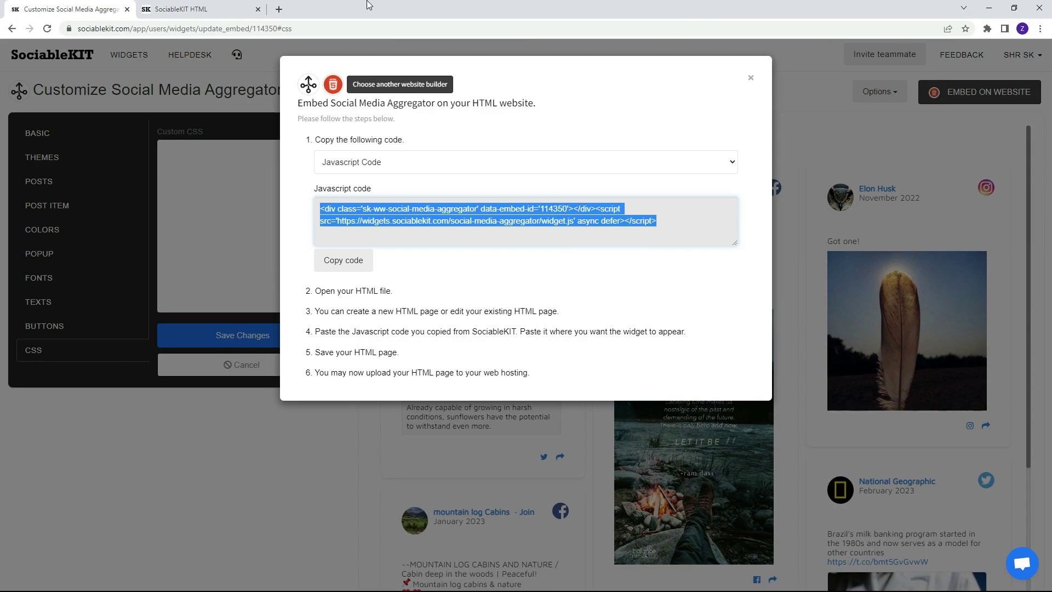
Reload localhost/SociableKIT.html in Chrome and load more posts into the embedded feed.
{"action": "left_click", "coordinate": [207, 12]}
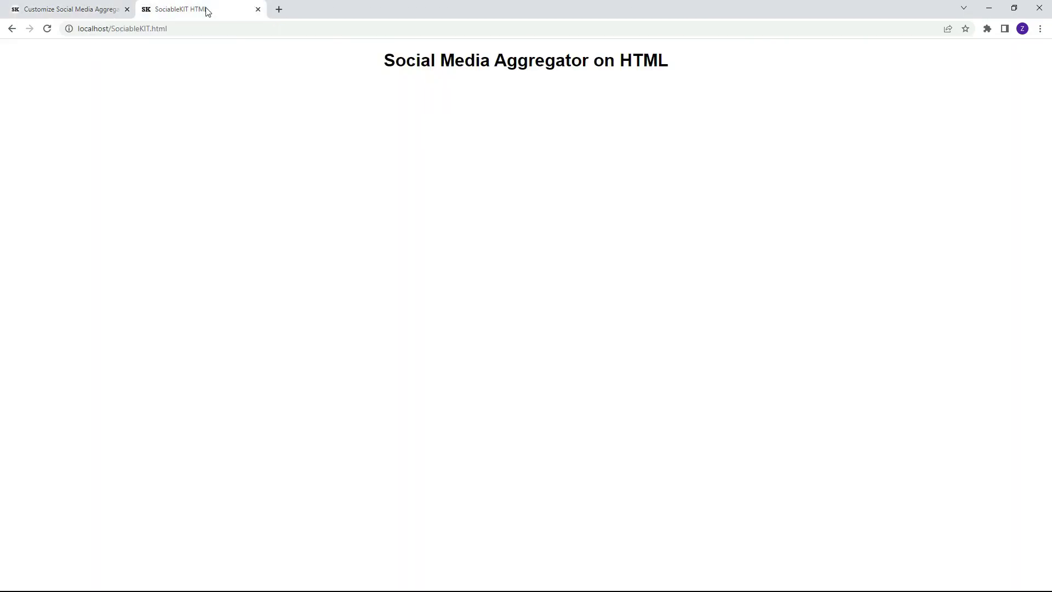
{"action": "left_click", "coordinate": [48, 29]}
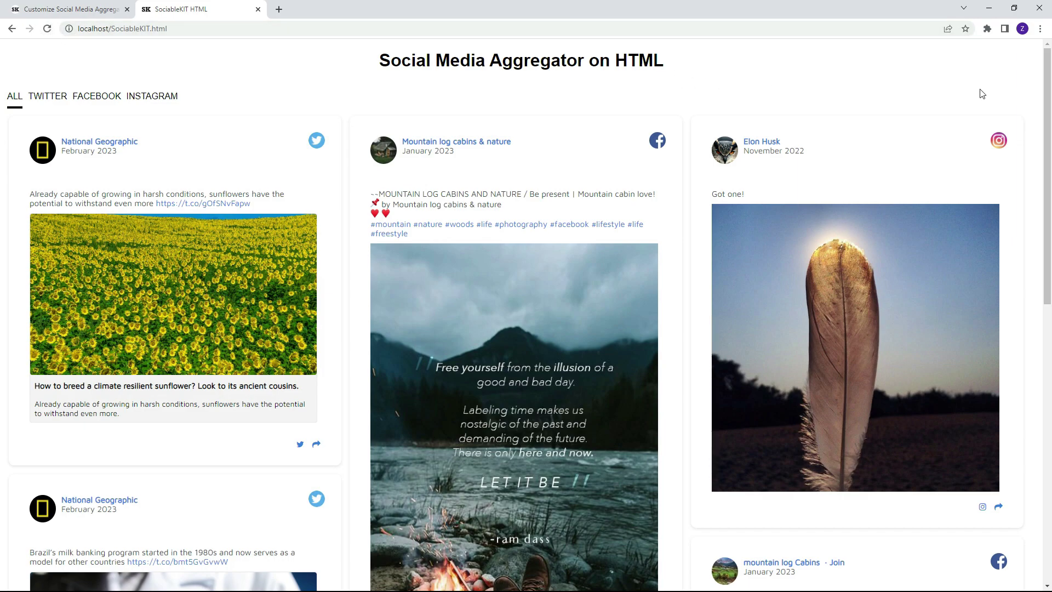
{"action": "left_click_drag", "start_coordinate": [1044, 92], "coordinate": [1048, 389]}
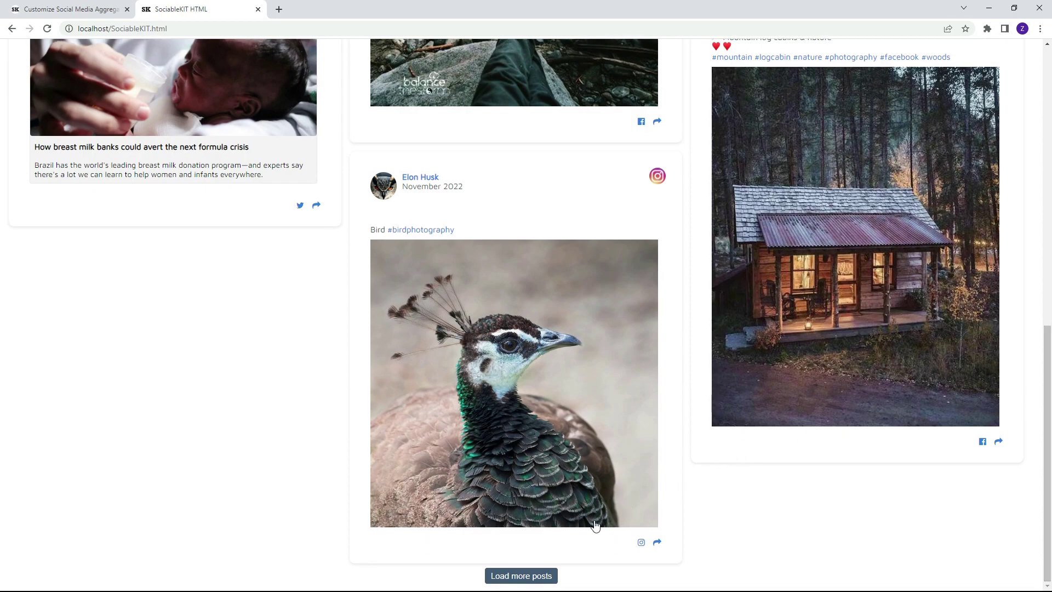
{"action": "left_click", "coordinate": [524, 576]}
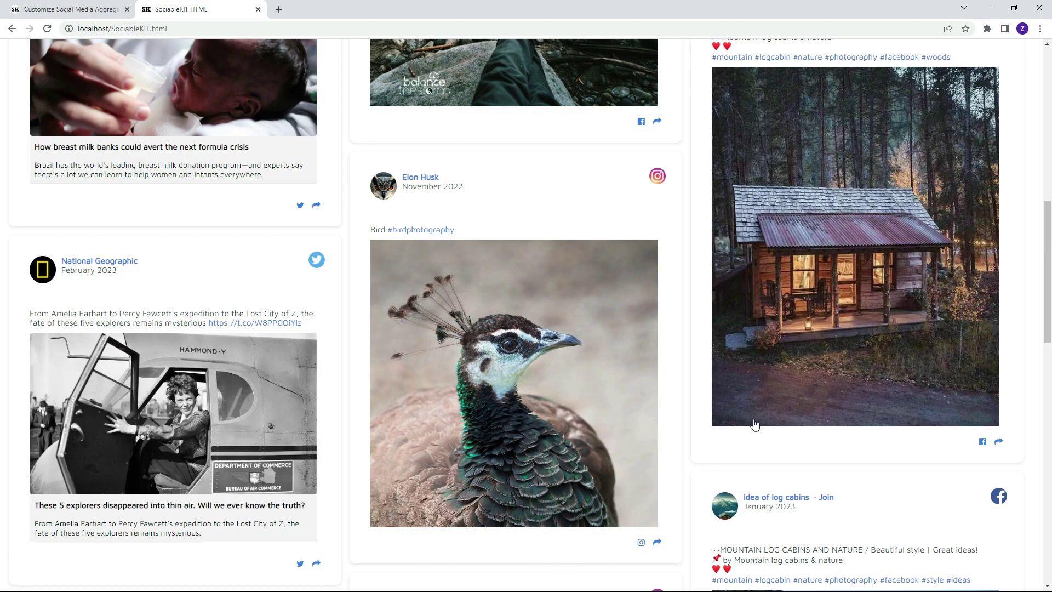
{"action": "left_click_drag", "start_coordinate": [1047, 272], "coordinate": [1048, 108]}
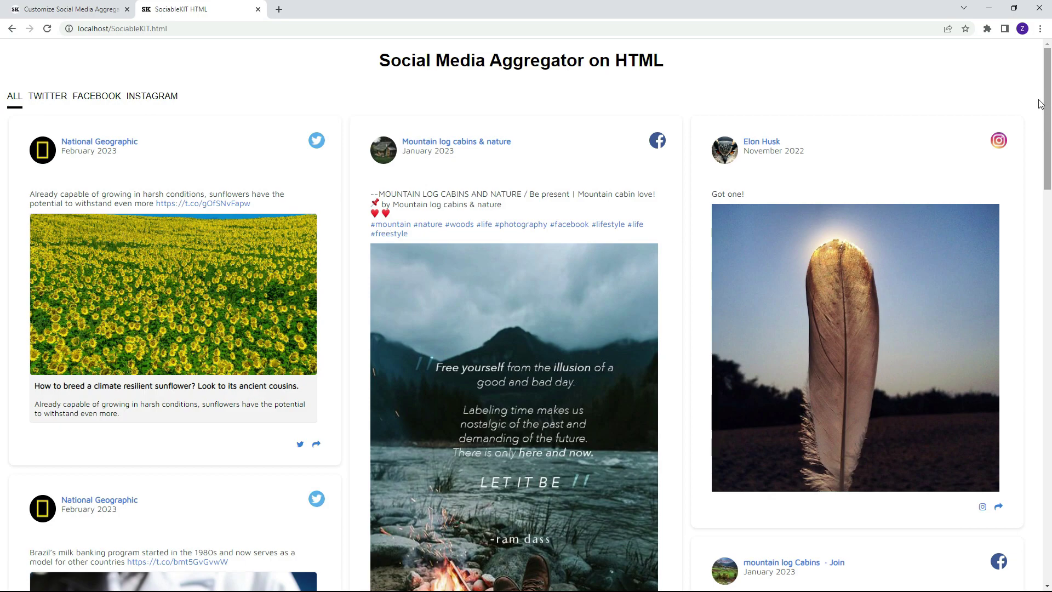
View National Geographic's Twitter profile, then open the sunflower article from the first post.
{"action": "left_click", "coordinate": [123, 142]}
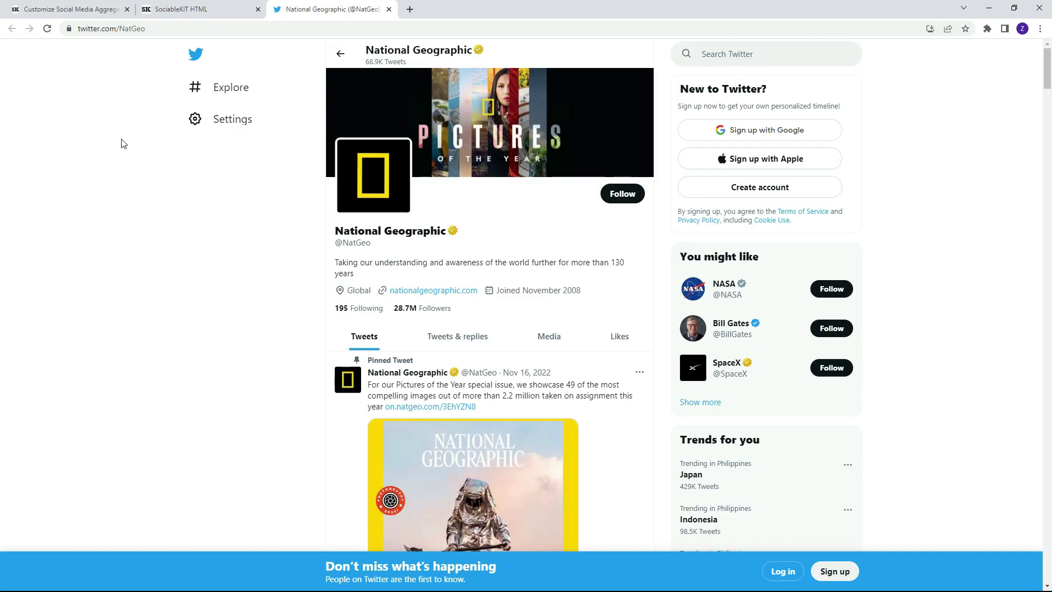
{"action": "left_click", "coordinate": [387, 10]}
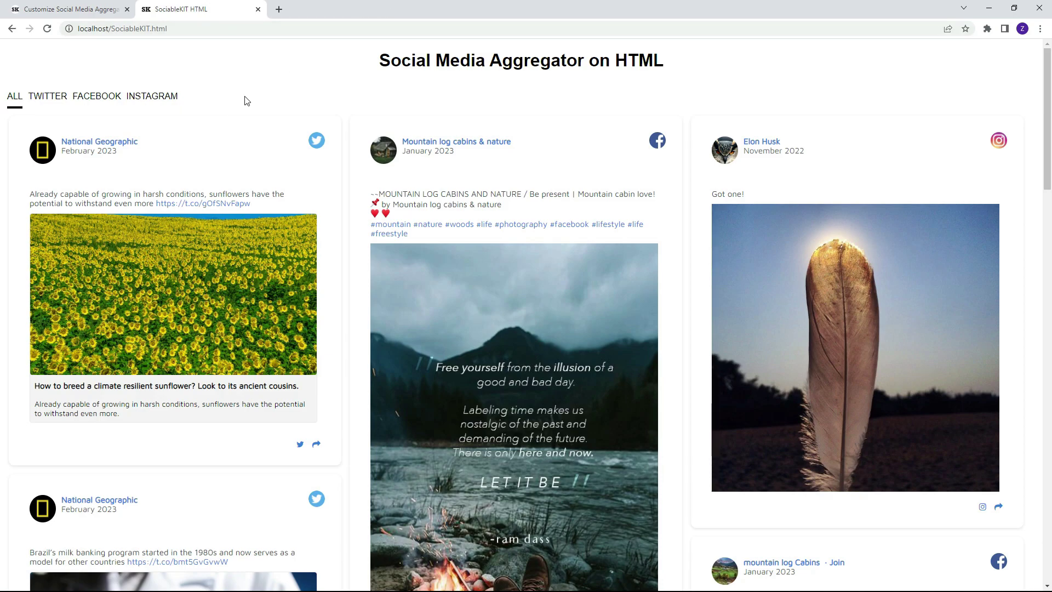
{"action": "left_click", "coordinate": [171, 260]}
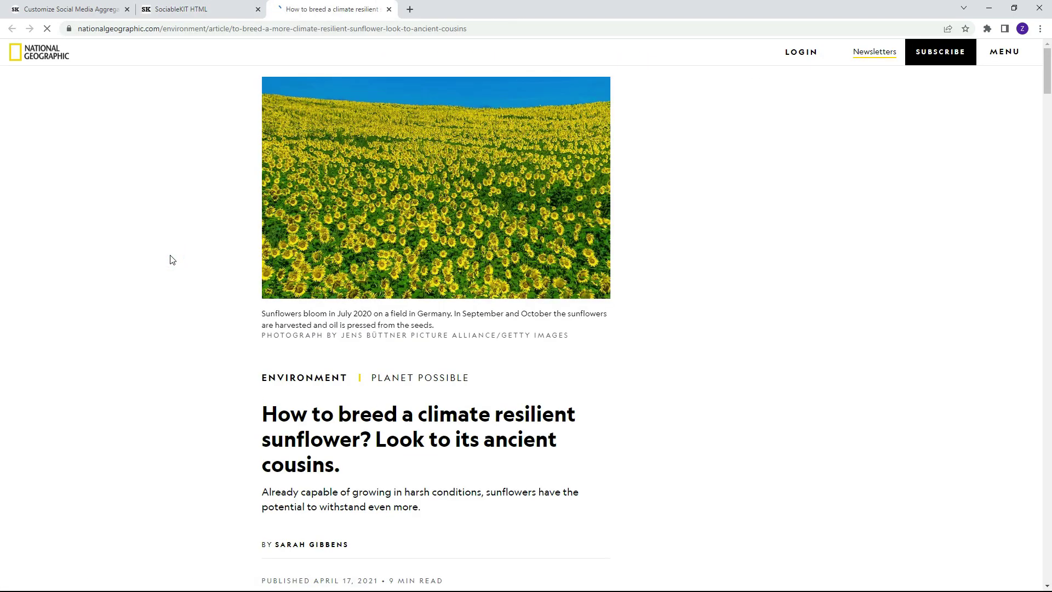